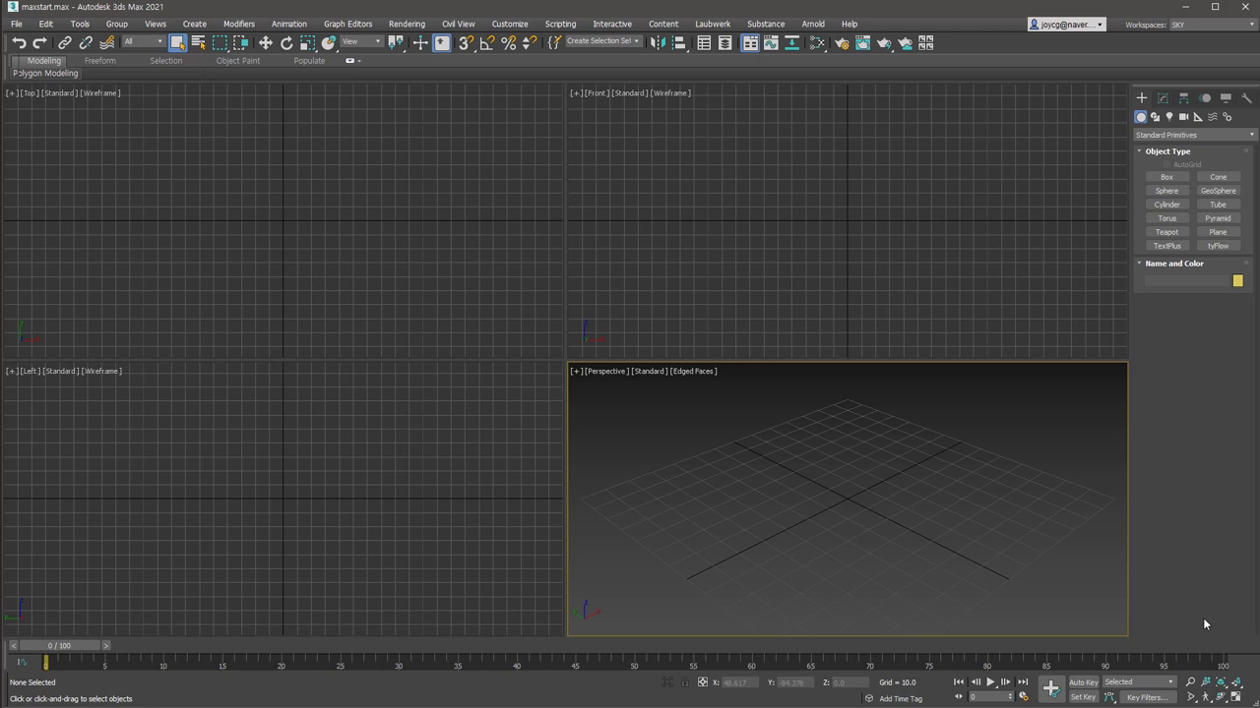
Draw a sphere from Standard Primitives and orbit the Perspective view around it.
left_click(1166, 191)
left_click_drag(950, 419, 1037, 449)
middle_click_drag(778, 562, 799, 506, "alt")
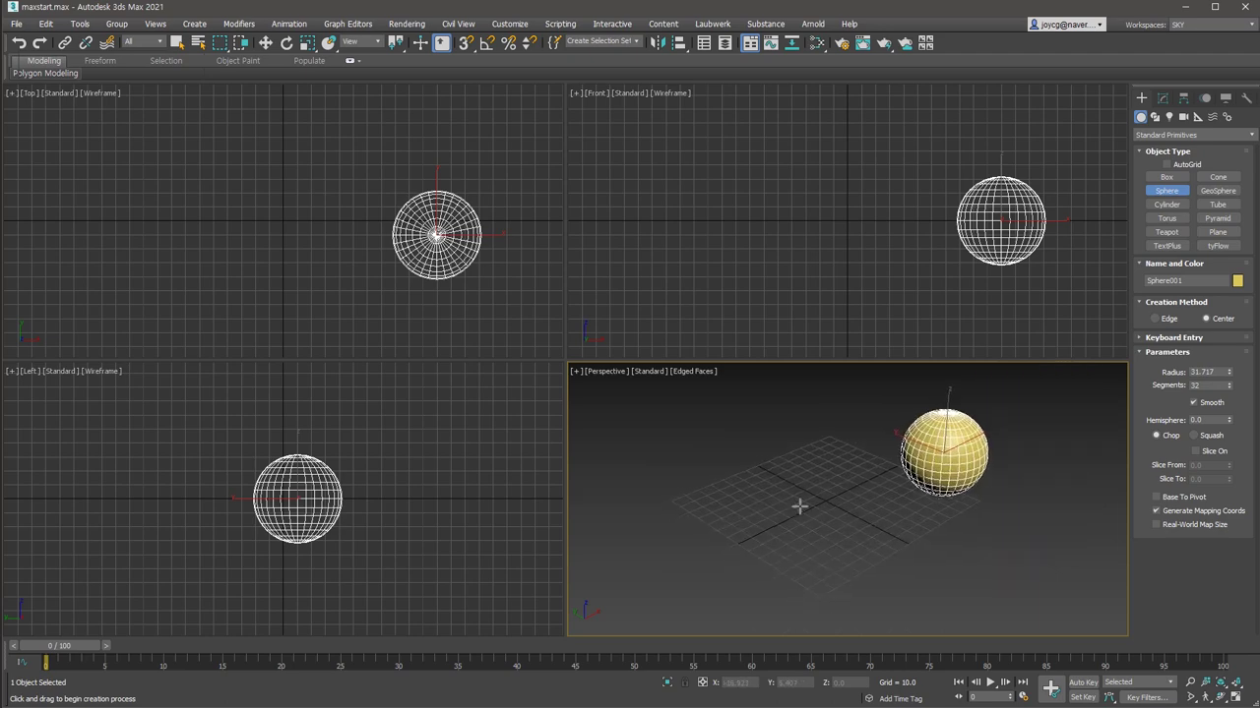
Deselect, rotate the Perspective view to a new angle, then activate the Front and Top views.
left_click(875, 535)
middle_click_drag(875, 539, 850, 570, "alt")
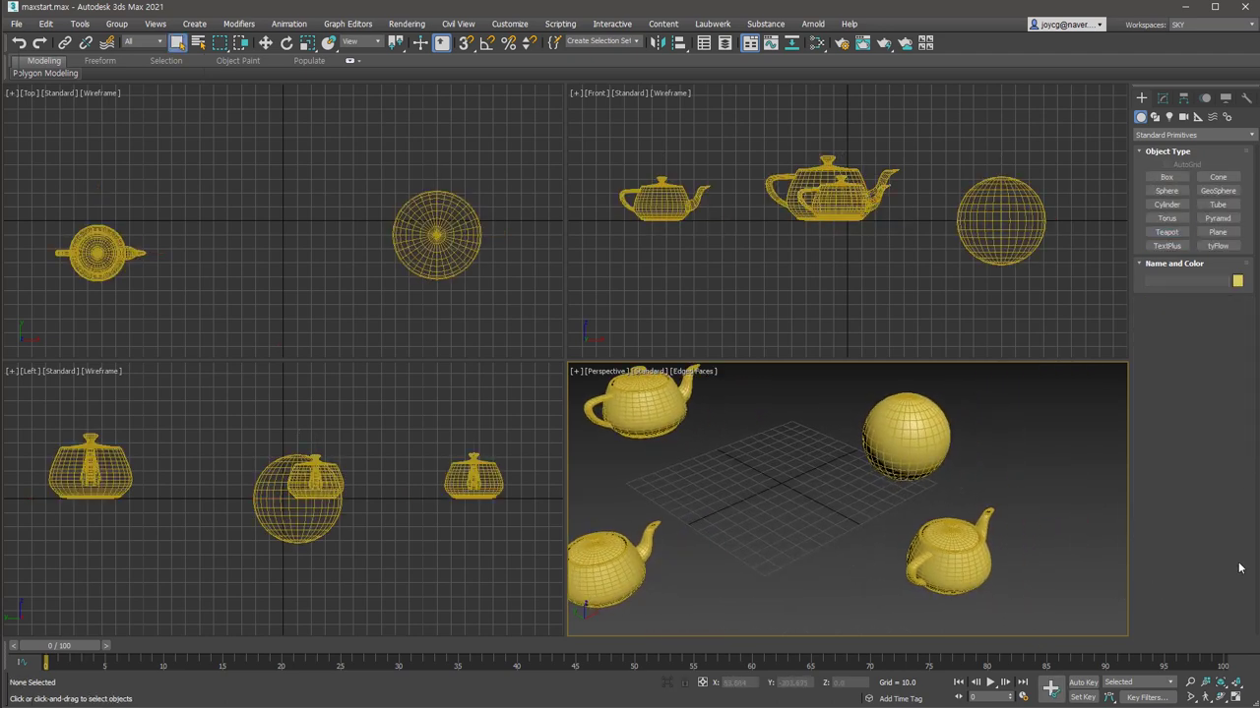
left_click(952, 290)
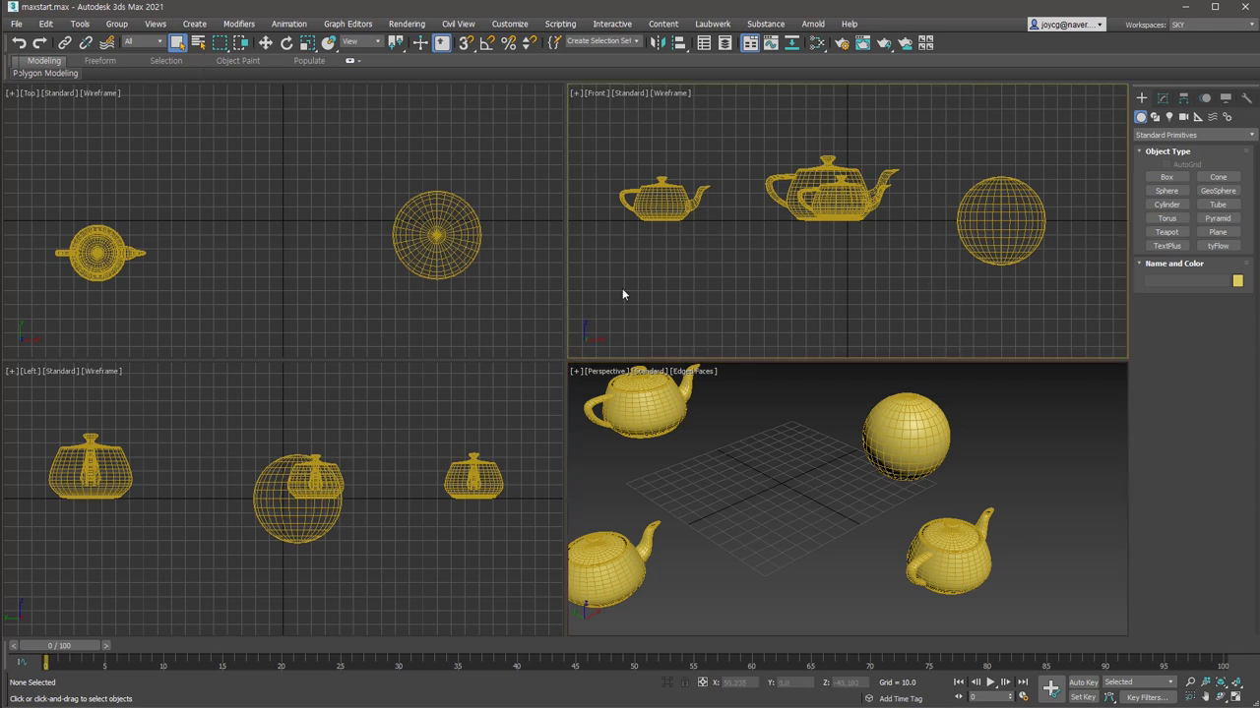
left_click(390, 331)
Zoom in and pan a side view to enlarge the sphere.
left_click(372, 465)
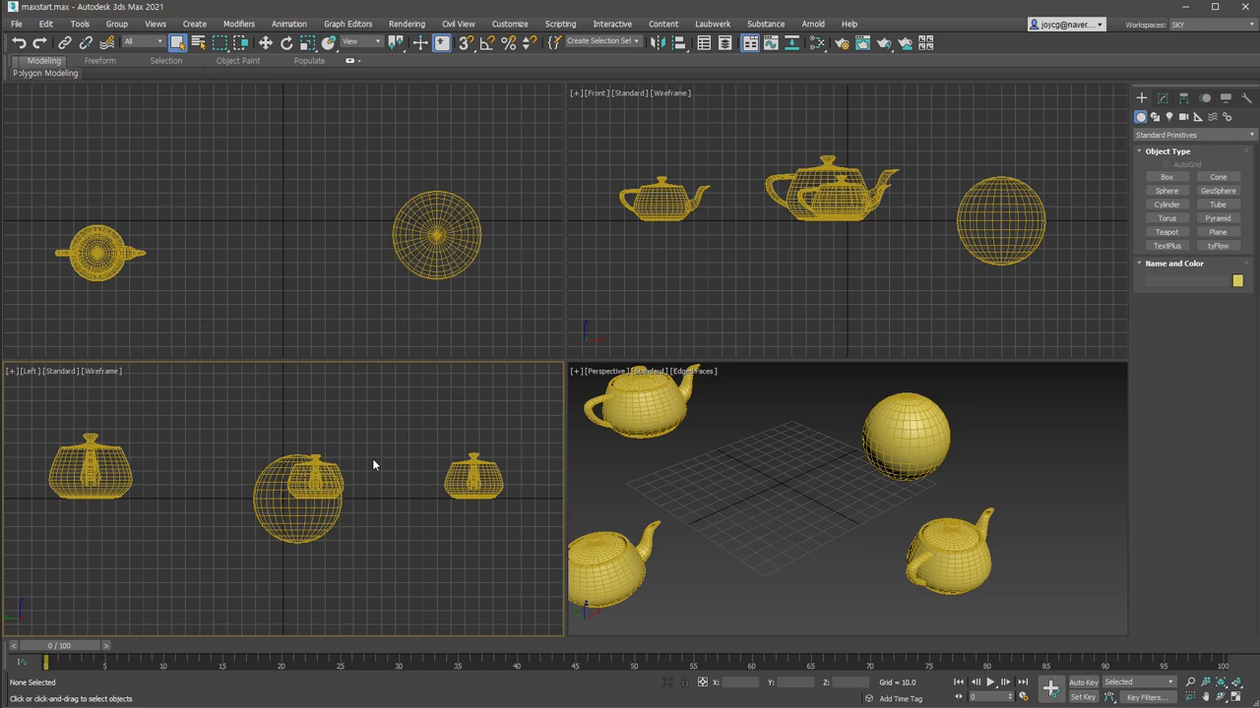
scroll(1030, 229, "up", 4)
scroll(1043, 222, "up", 2)
middle_click_drag(1045, 194, 937, 248)
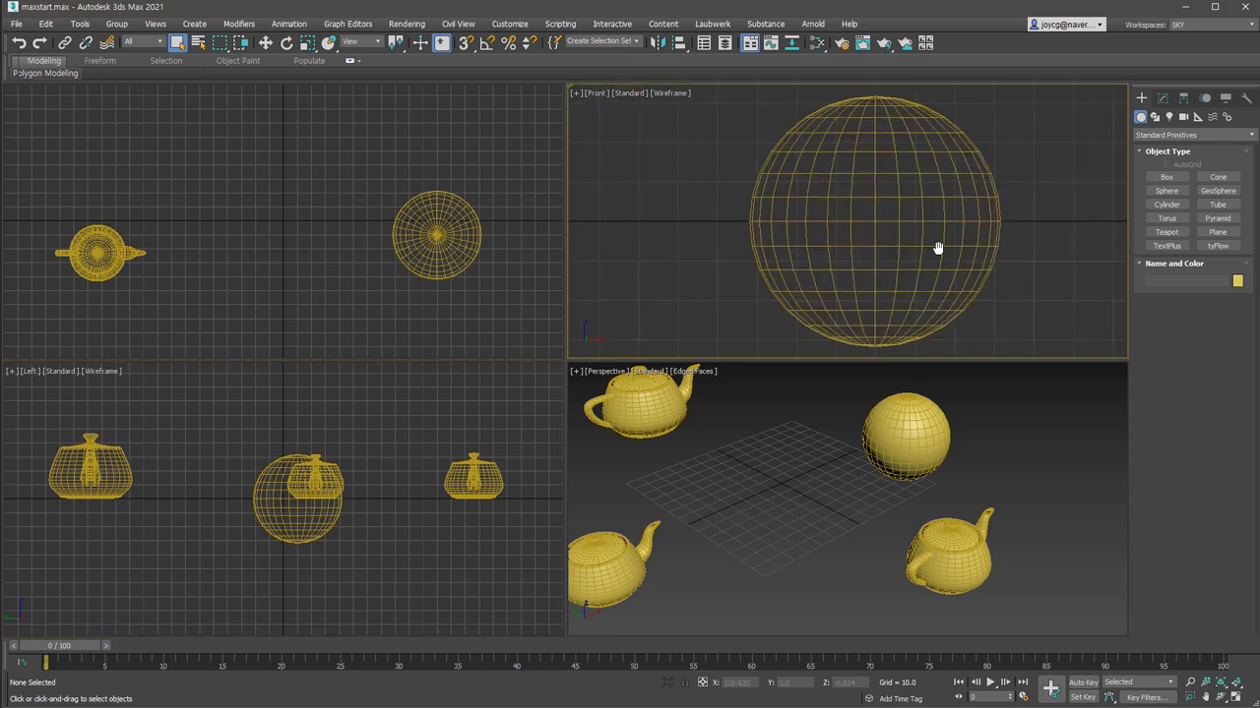
scroll(935, 246, "down", 3)
scroll(935, 246, "down", 2)
scroll(935, 246, "up", 4)
Pan the Perspective view and zoom it in and out to adjust the framing.
middle_click_drag(761, 516, 791, 528)
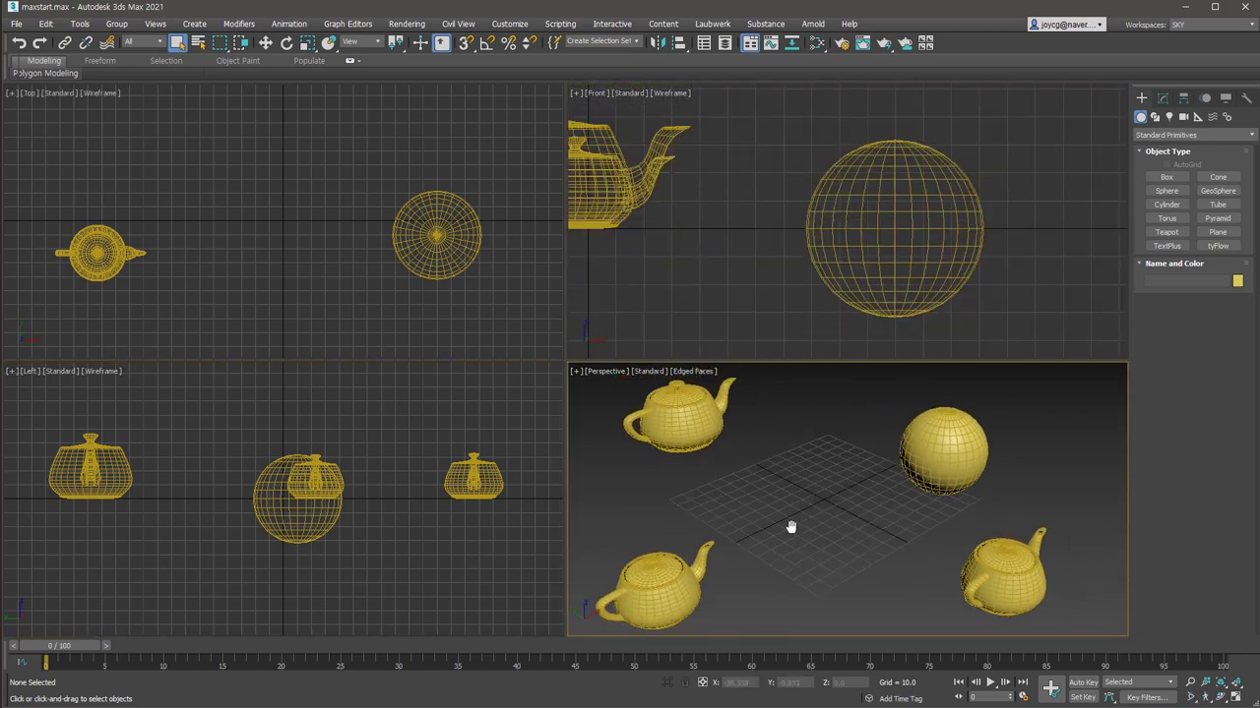
scroll(944, 443, "up", 4)
scroll(944, 443, "down", 2)
scroll(945, 443, "down", 2)
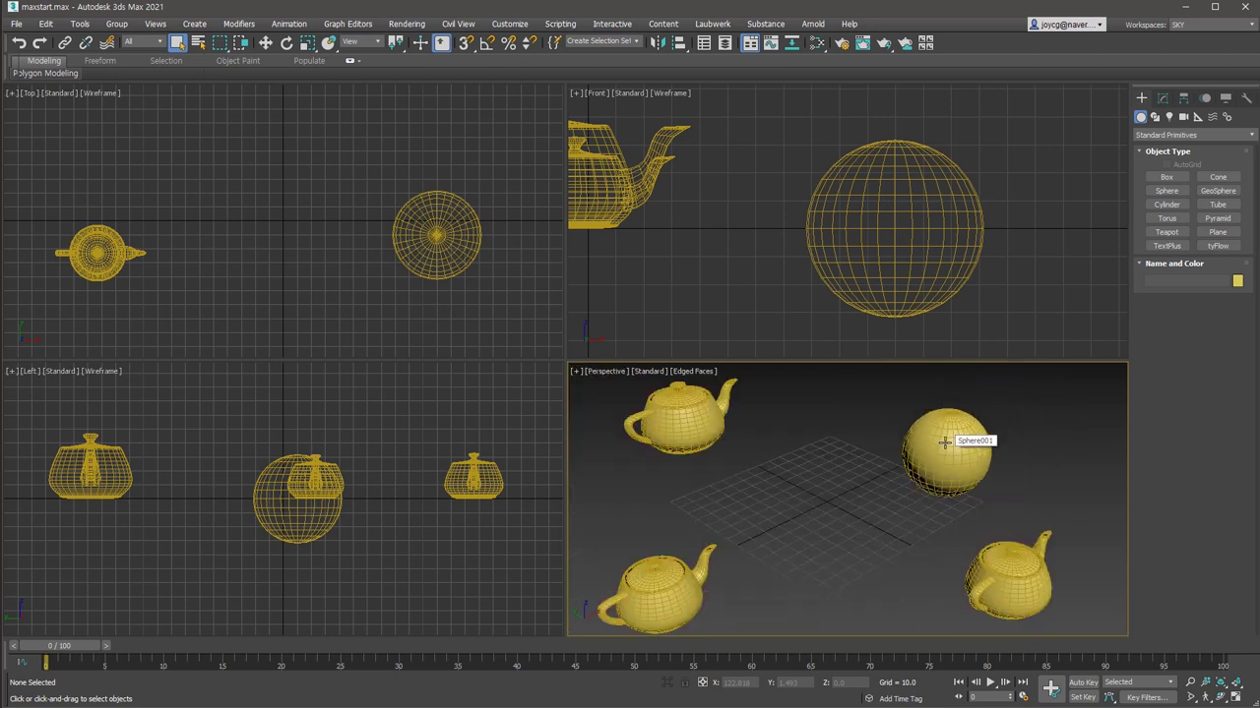
scroll(945, 443, "up", 4)
scroll(945, 443, "down", 2)
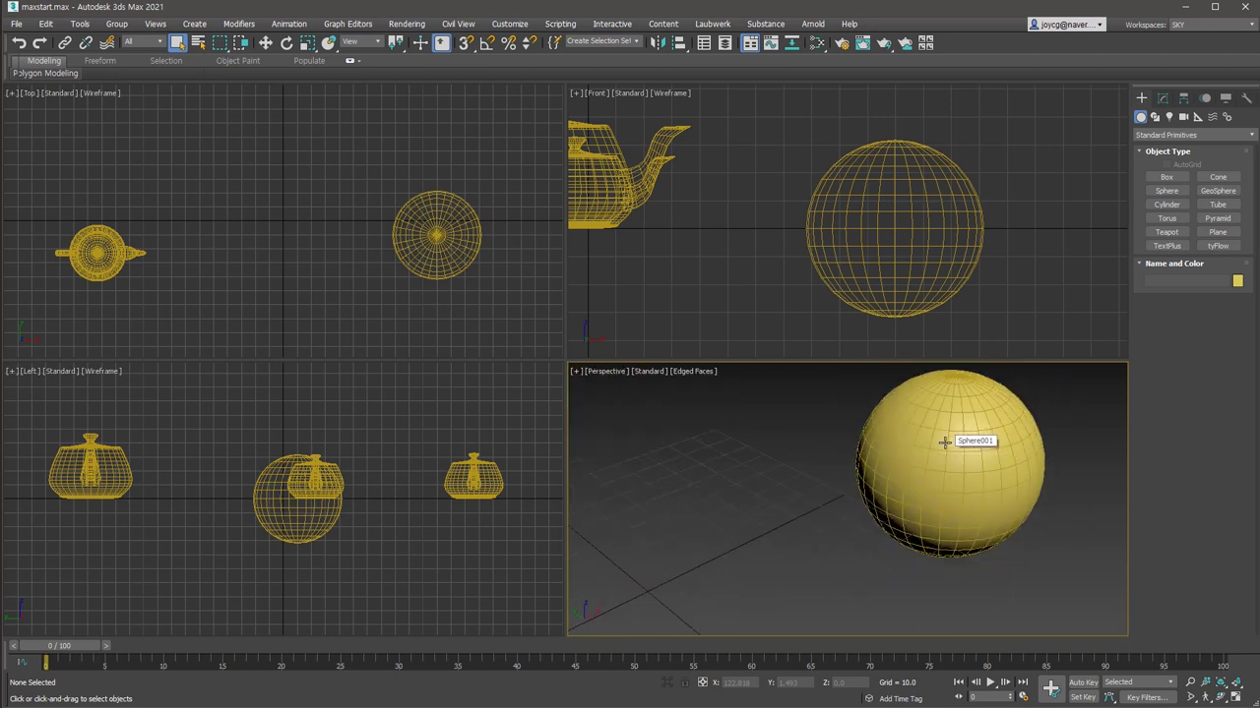
scroll(945, 443, "down", 2)
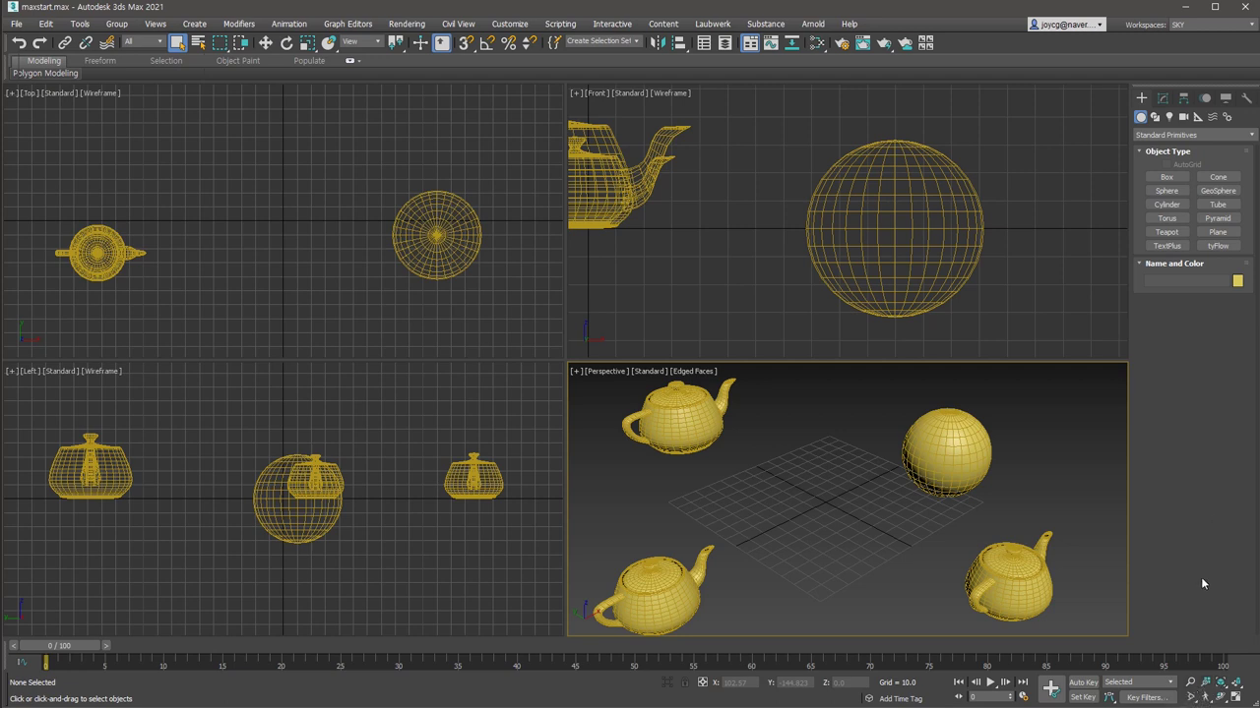
scroll(981, 459, "up", 5)
scroll(1004, 453, "down", 3)
scroll(787, 541, "up", 5)
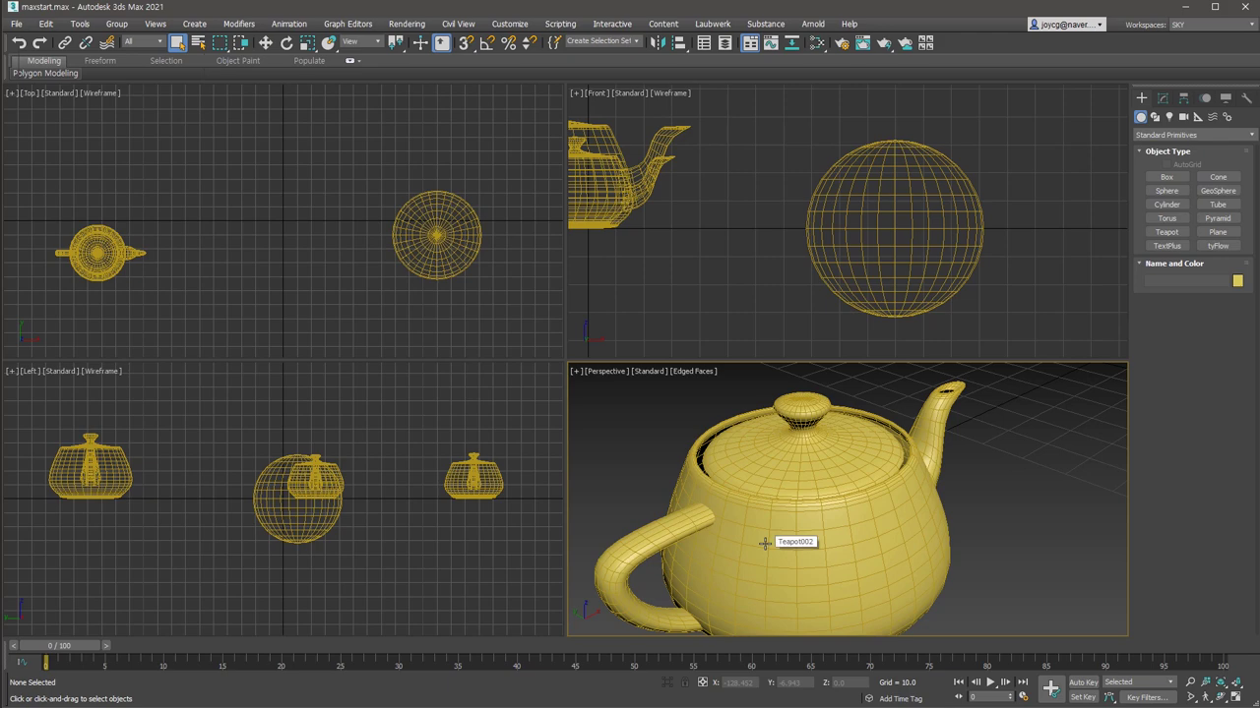
scroll(765, 543, "down", 5)
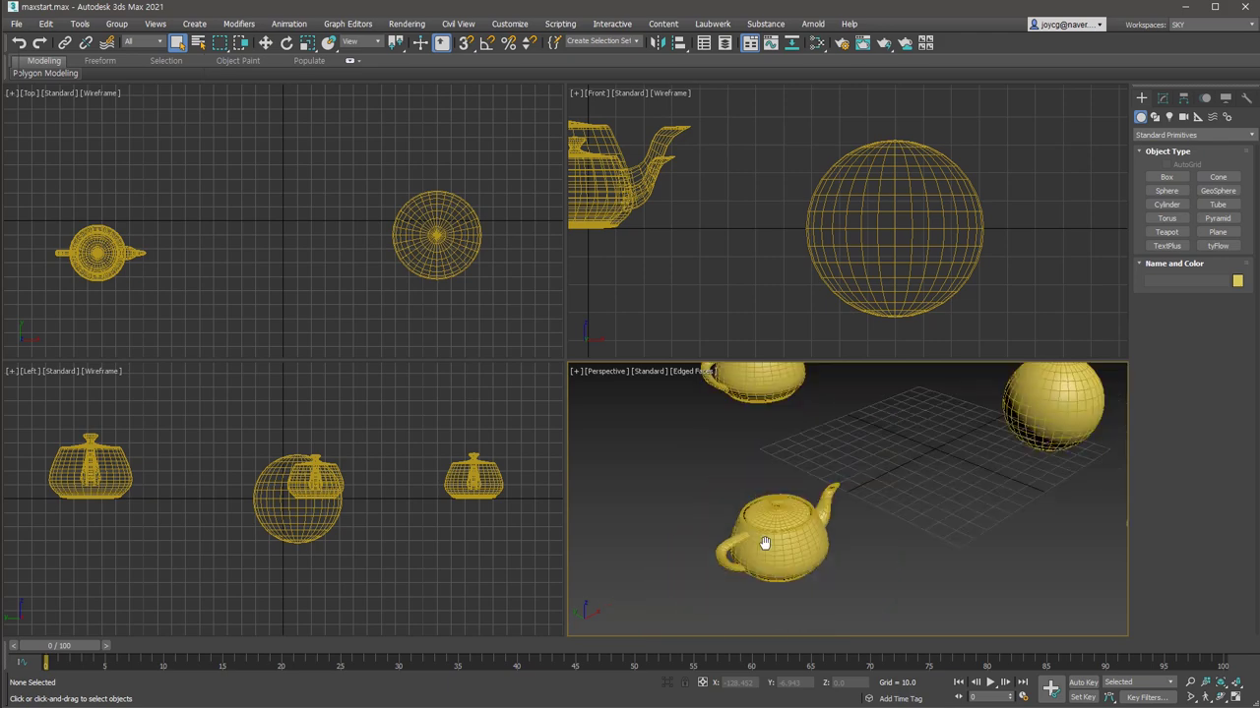
scroll(764, 543, "up", 4)
scroll(764, 543, "down", 4)
scroll(1060, 399, "up", 4)
scroll(1060, 399, "down", 4)
scroll(938, 532, "up", 4)
scroll(771, 469, "down", 4)
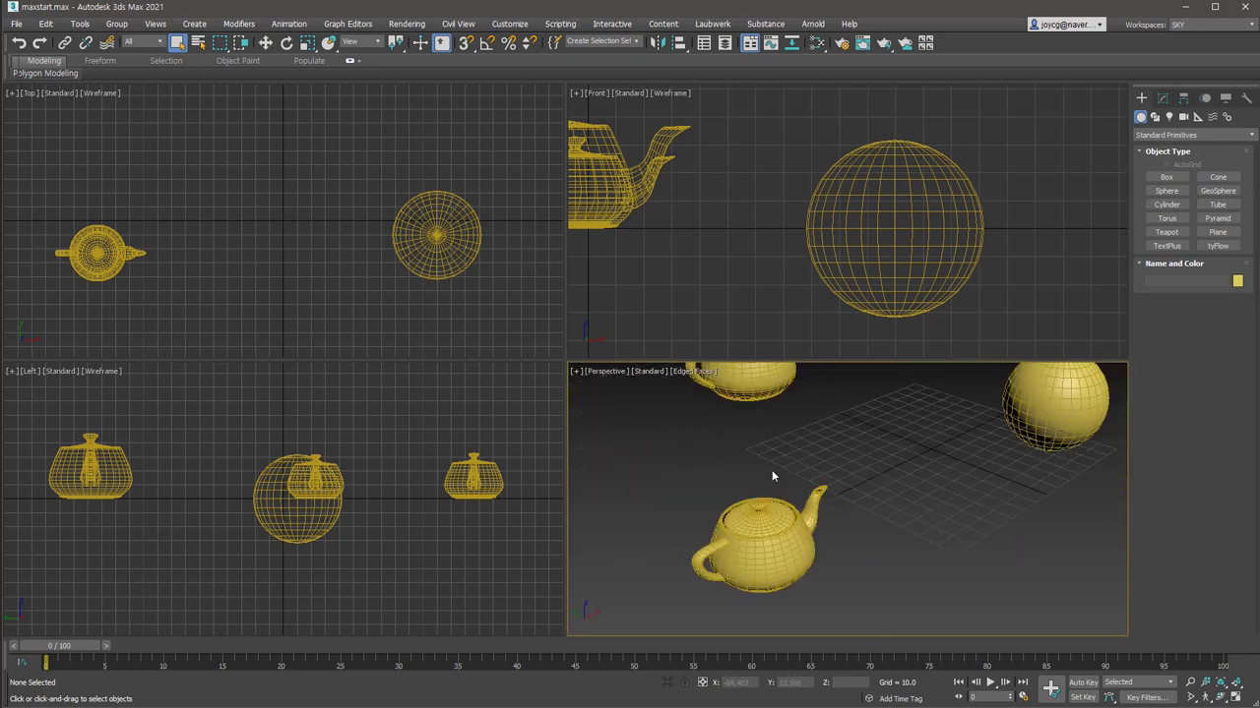
scroll(750, 377, "up", 5)
scroll(750, 376, "down", 2)
scroll(749, 377, "down", 1)
scroll(750, 377, "down", 2)
Orbit and pan the Perspective view to show the sphere among the teapots.
middle_click_drag(750, 377, 843, 604, "alt")
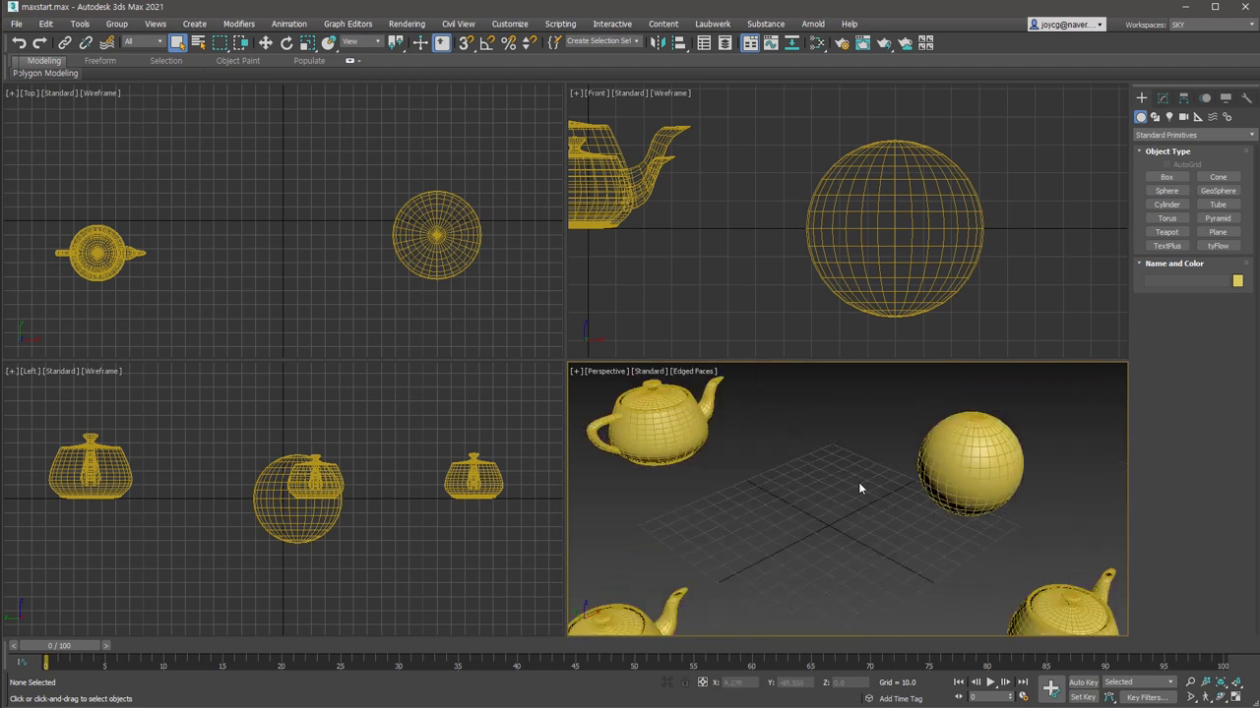
scroll(971, 459, "up", 3)
scroll(990, 456, "down", 3)
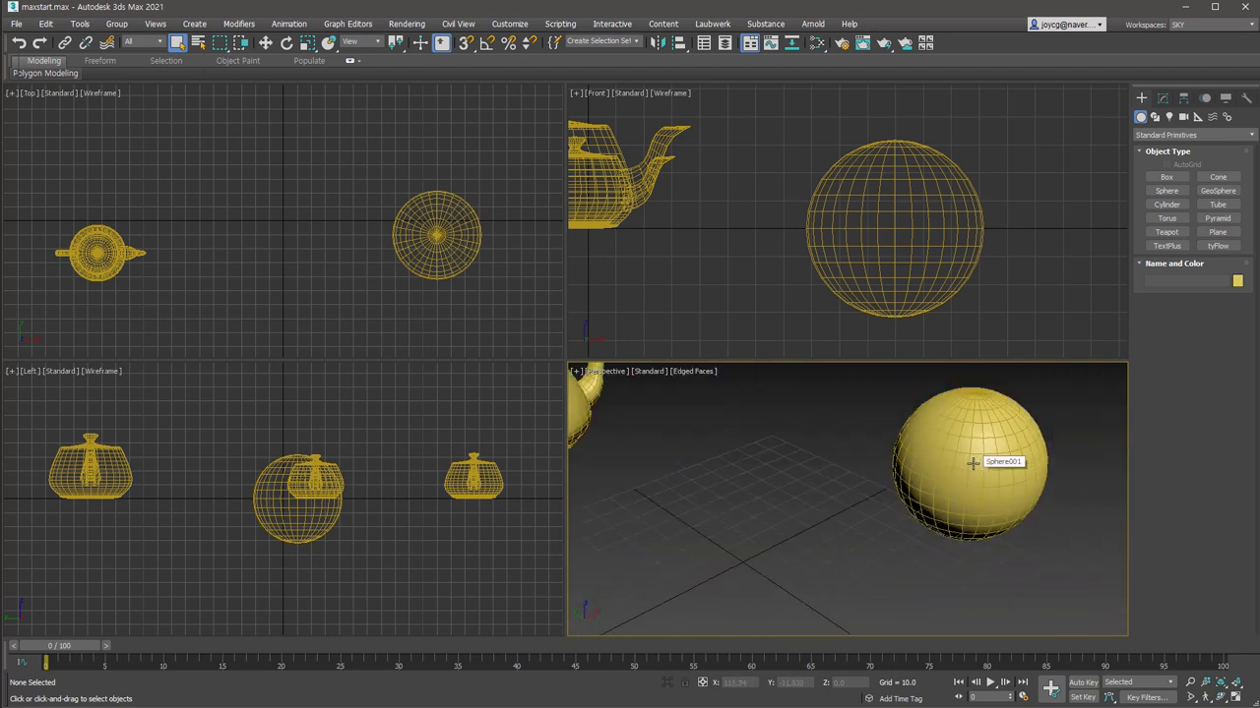
scroll(875, 528, "down", 2)
middle_click_drag(896, 521, 877, 532)
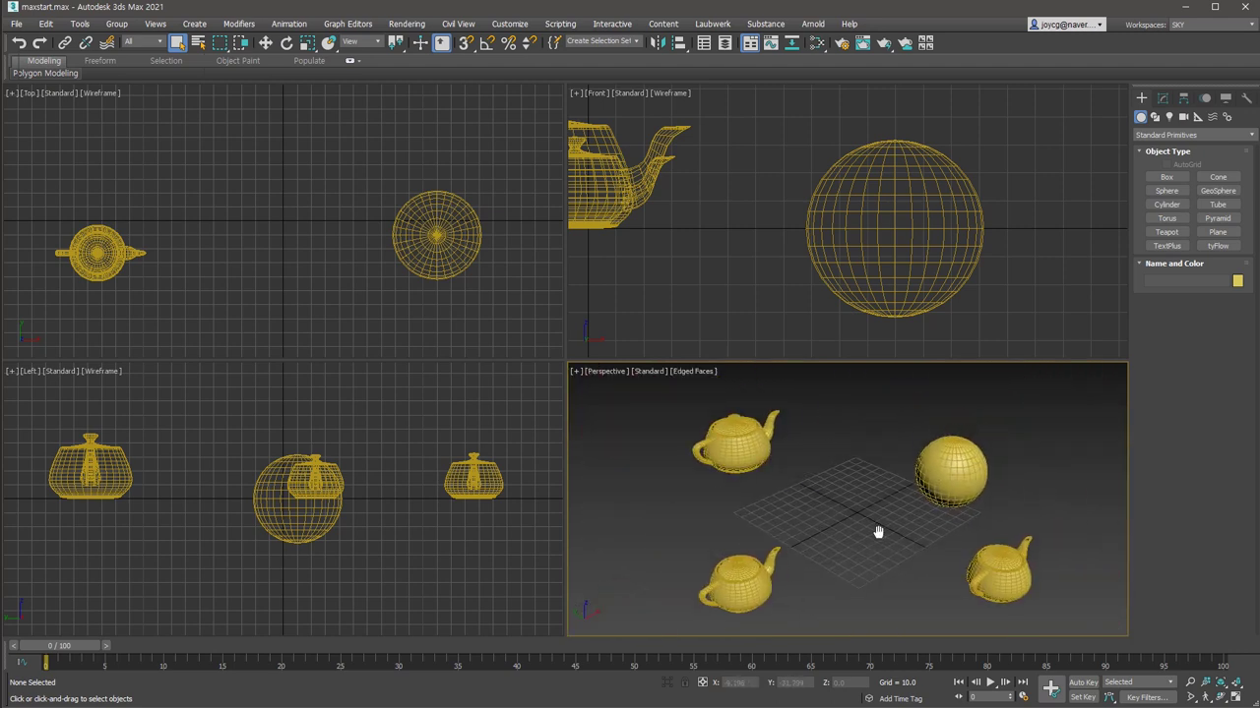
Zoom the Perspective view in on the lower teapot and pan to centre it.
left_click(1189, 682)
scroll(1004, 461, "up", 1)
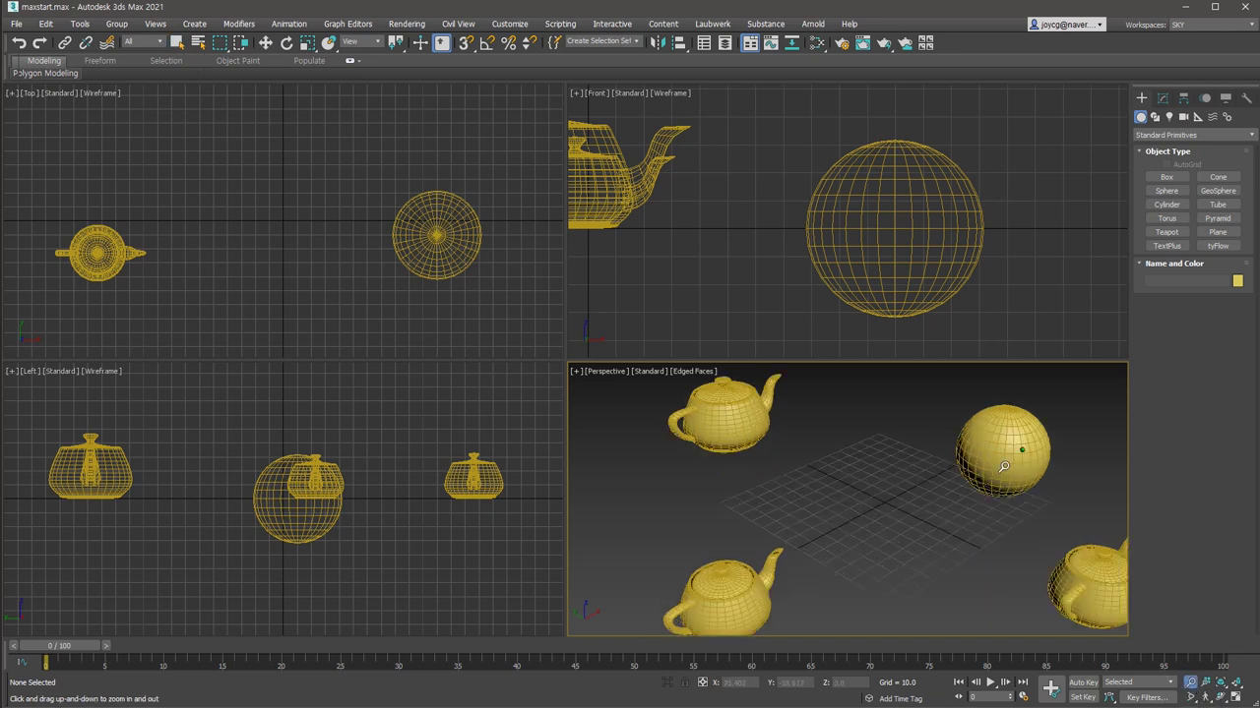
scroll(1003, 457, "up", 5)
scroll(1020, 449, "down", 3)
scroll(908, 495, "down", 3)
scroll(895, 486, "up", 1)
scroll(909, 484, "up", 2)
scroll(885, 502, "down", 3)
mouse_move(788, 574)
left_mouse_down()
mouse_move(787, 498)
mouse_move(787, 577)
left_mouse_up()
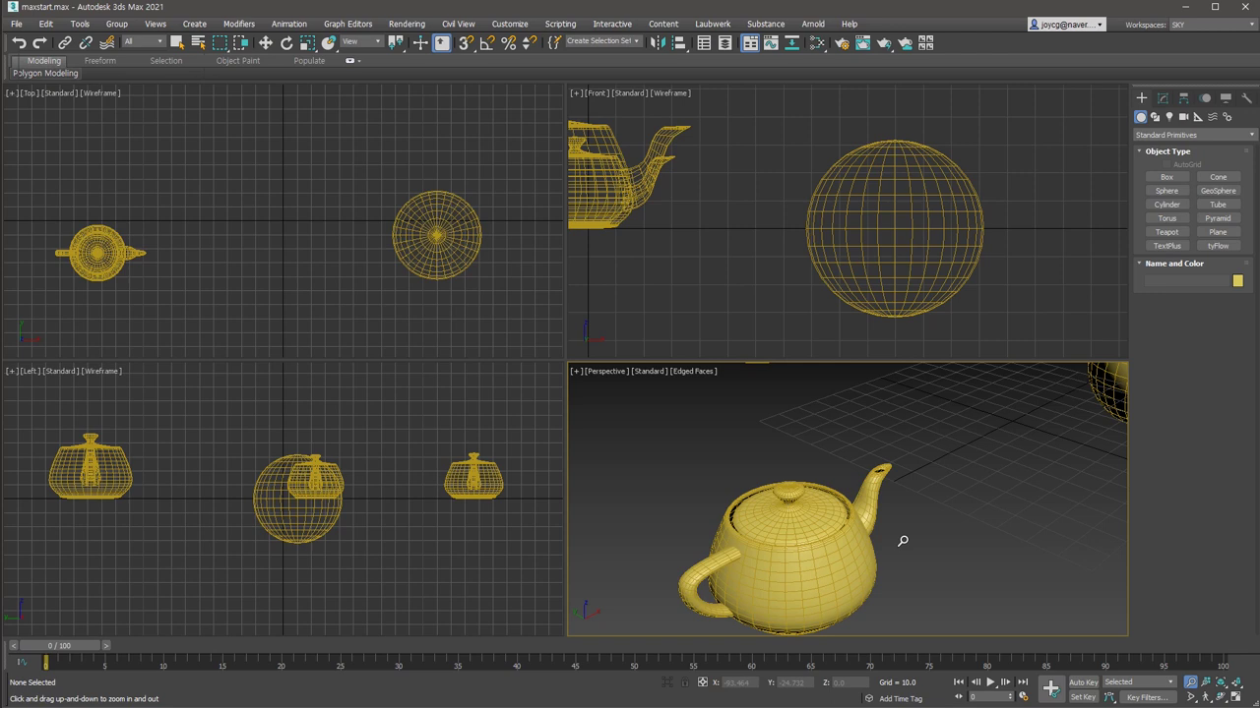
right_click(887, 558)
middle_click_drag(888, 558, 909, 527)
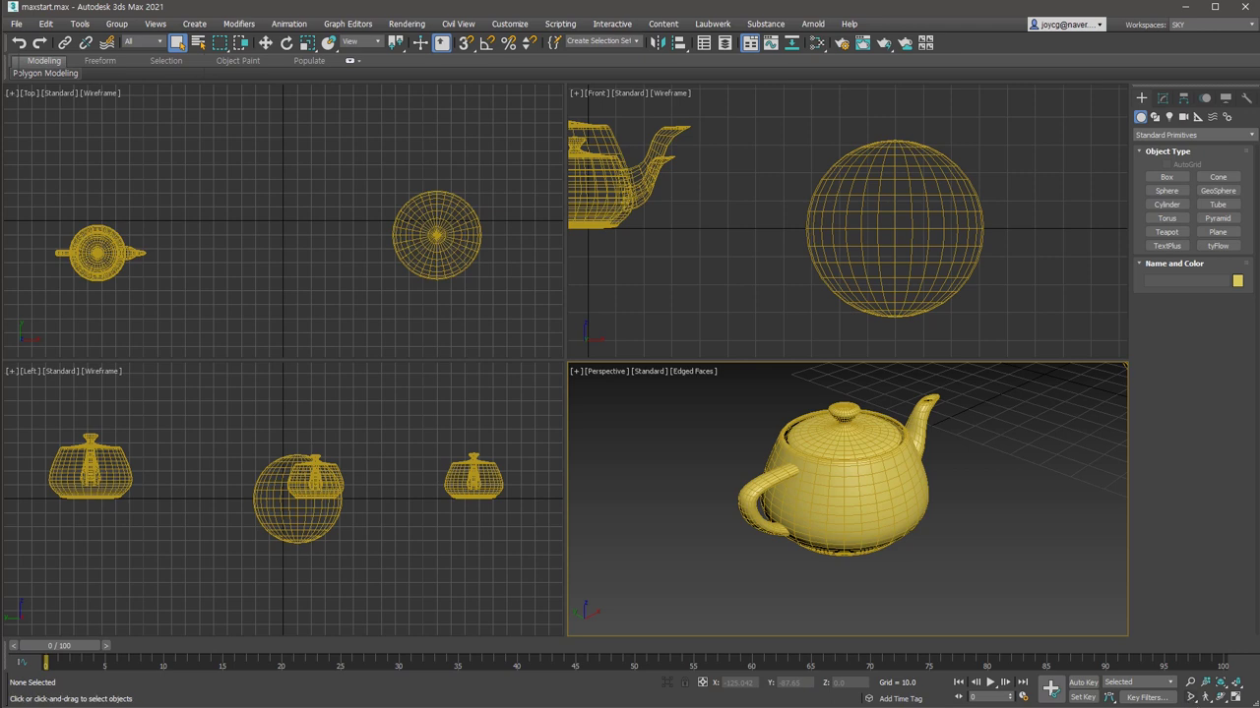
With Zoom Region active, zoom the Perspective view out and back in to frame teapot, sphere and grid.
left_click(1189, 697)
scroll(919, 568, "down", 3)
scroll(919, 569, "down", 3)
scroll(919, 569, "down", 2)
scroll(905, 601, "down", 1)
scroll(903, 621, "down", 1)
scroll(899, 650, "down", 1)
scroll(897, 661, "down", 1)
scroll(895, 674, "down", 1)
scroll(893, 686, "down", 1)
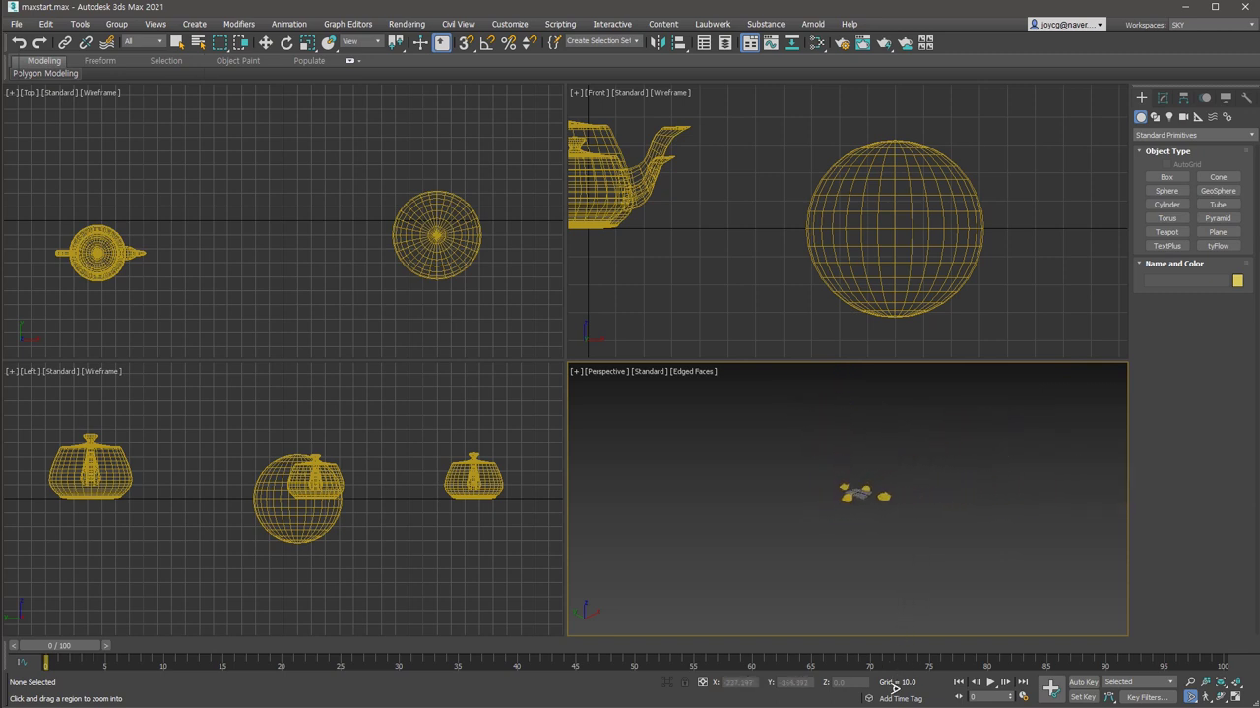
scroll(902, 593, "up", 2)
scroll(903, 560, "up", 2)
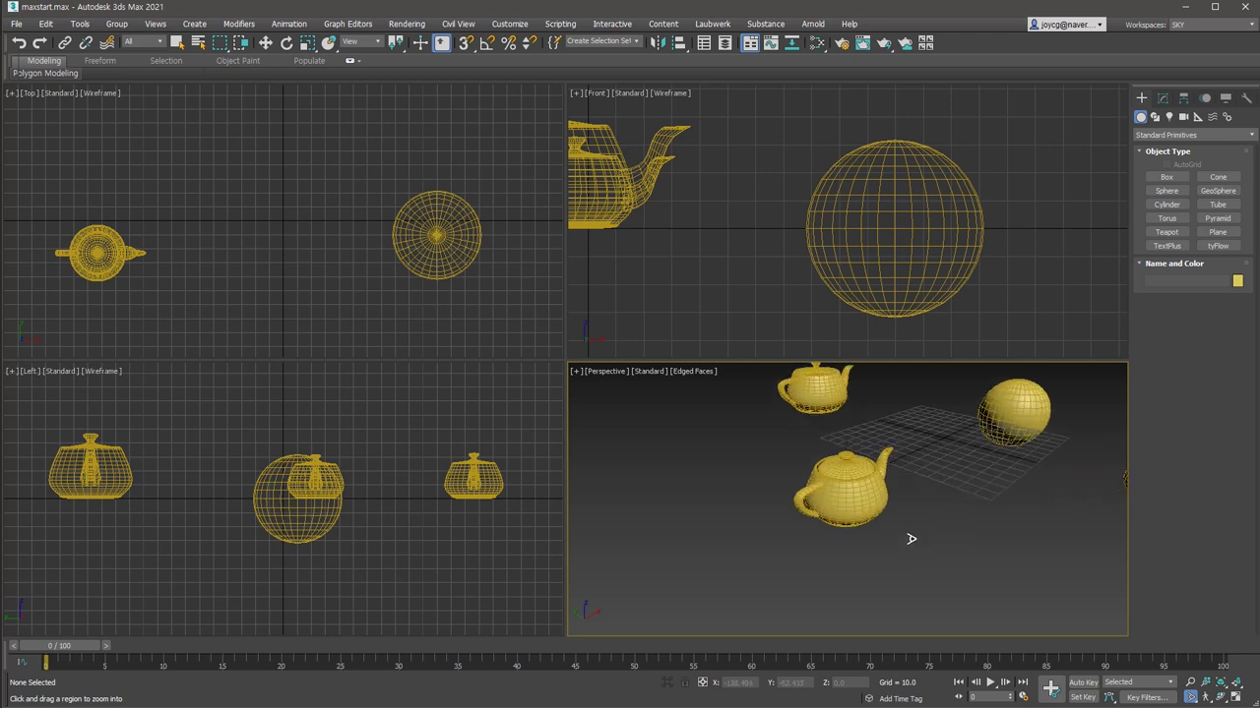
scroll(931, 489, "up", 2)
scroll(940, 455, "up", 2)
scroll(940, 454, "up", 2)
scroll(951, 427, "up", 2)
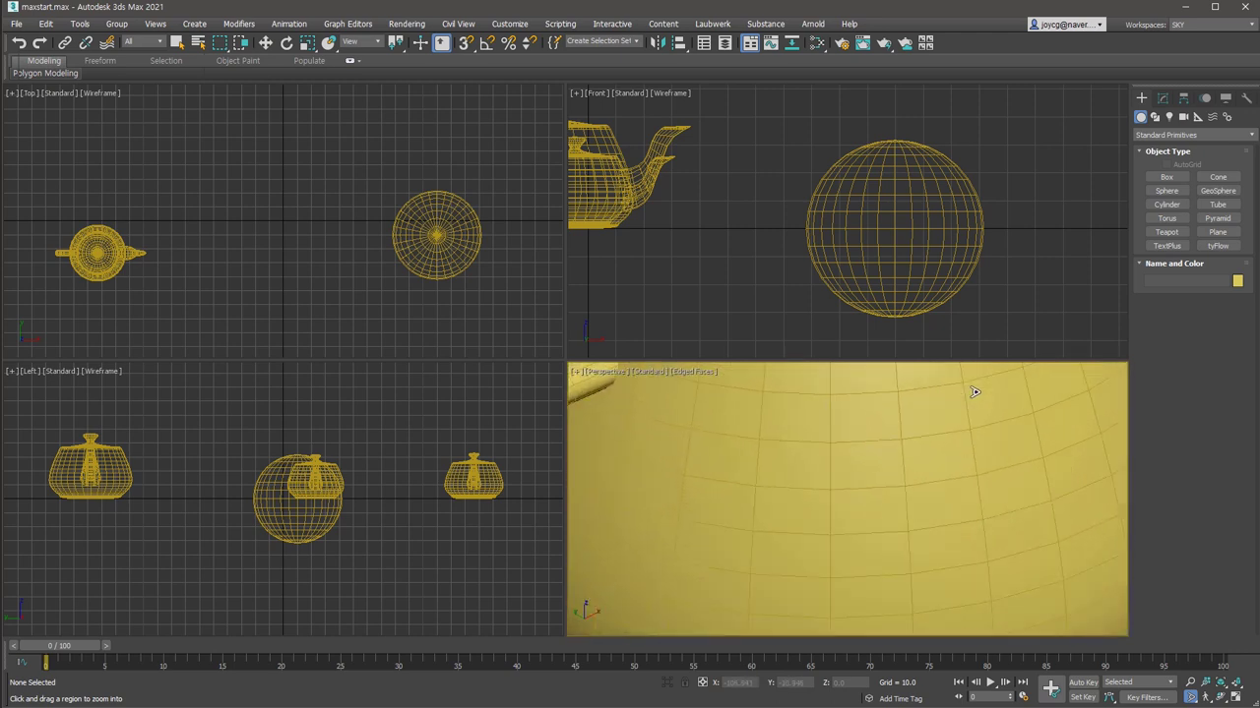
scroll(973, 388, "down", 4)
scroll(922, 554, "up", 1)
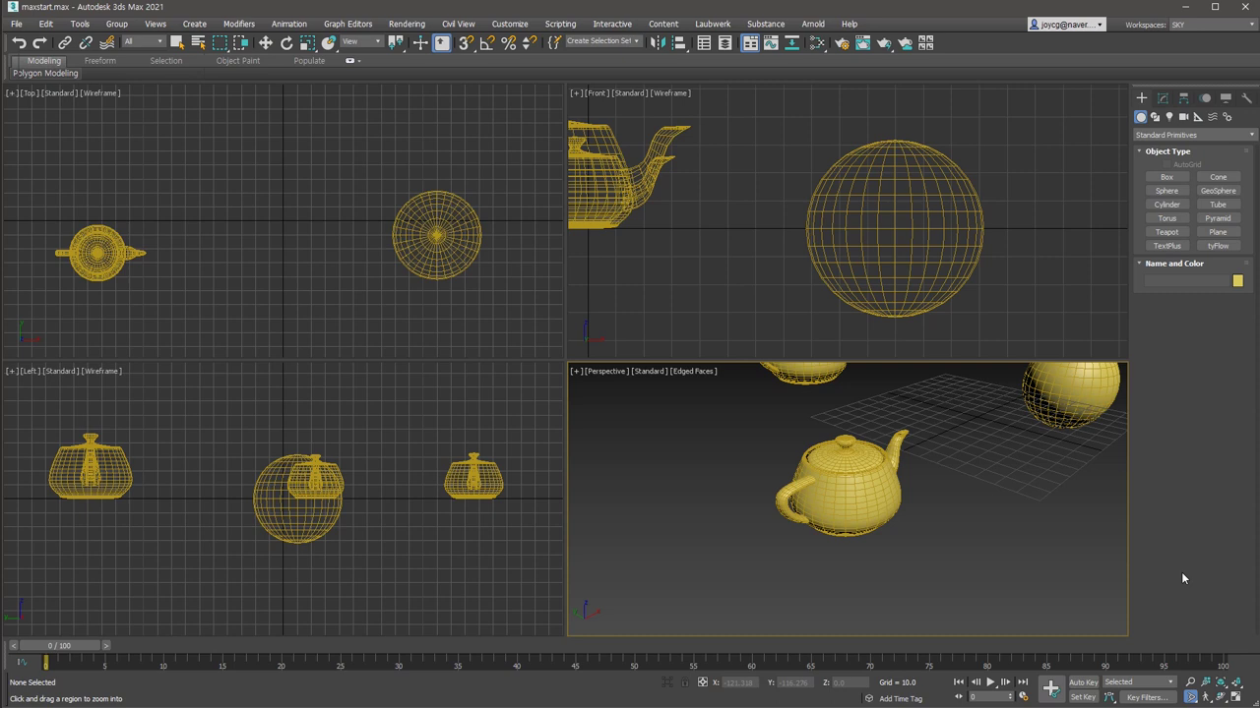
Fit all objects in every view with Zoom Extents All, then select the back-left teapot.
key("shift+z")
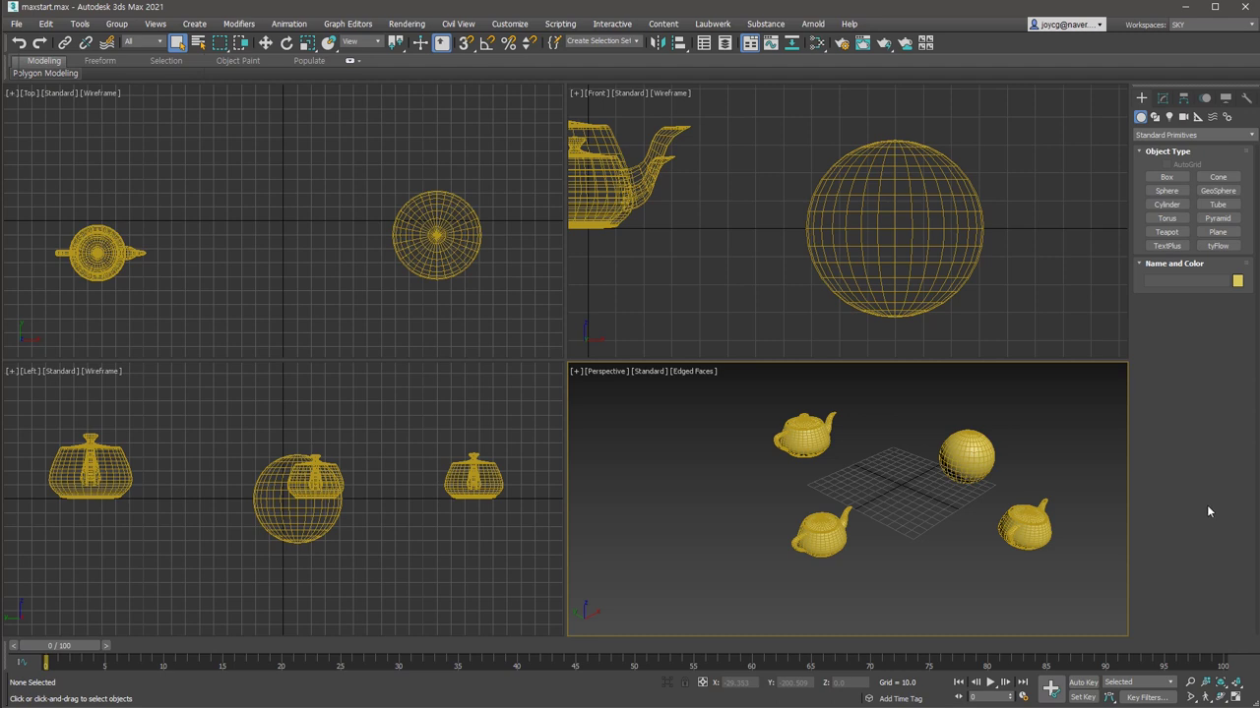
key("ctrl+shift+z")
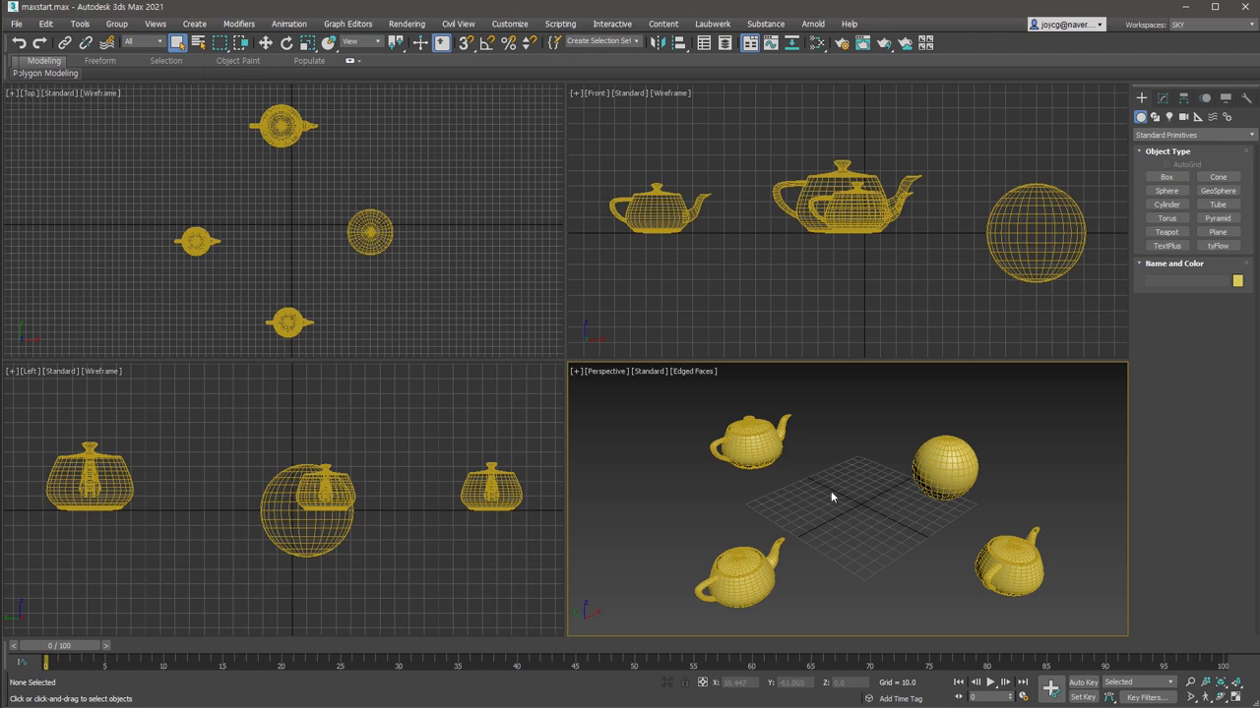
left_click(765, 447)
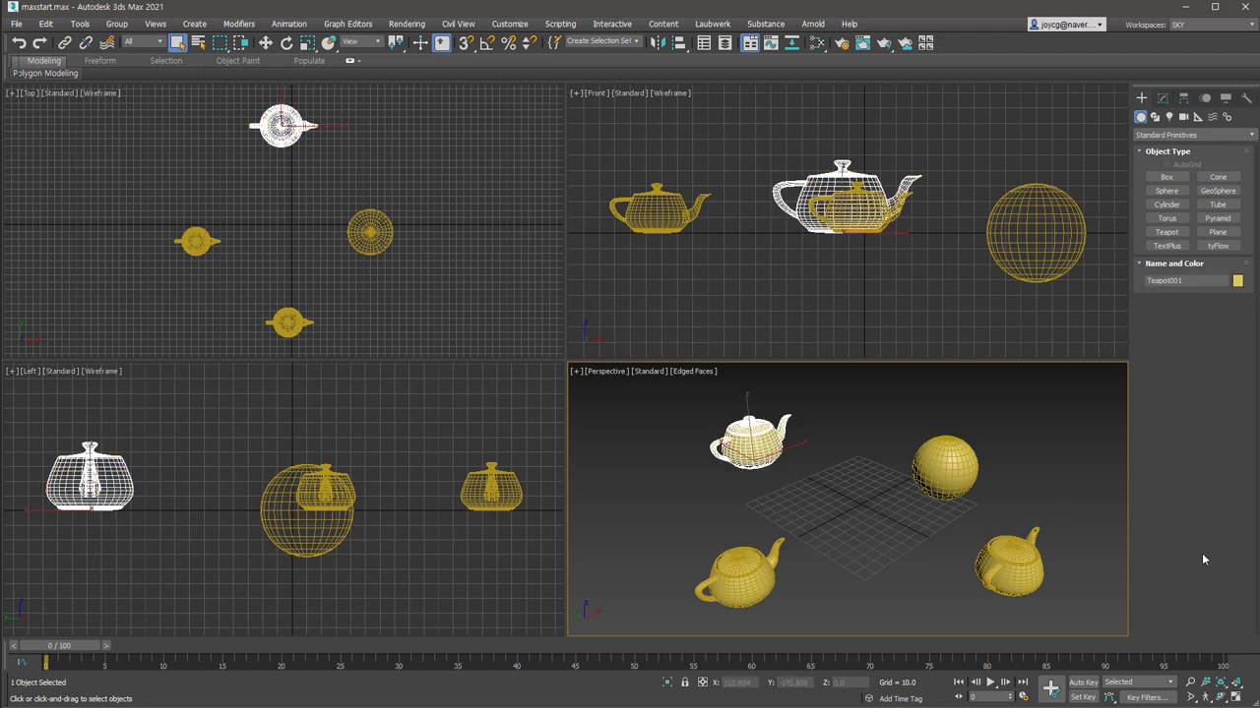
Zoom all views to the selected teapot, then select the sphere and zoom all views to it.
key("z")
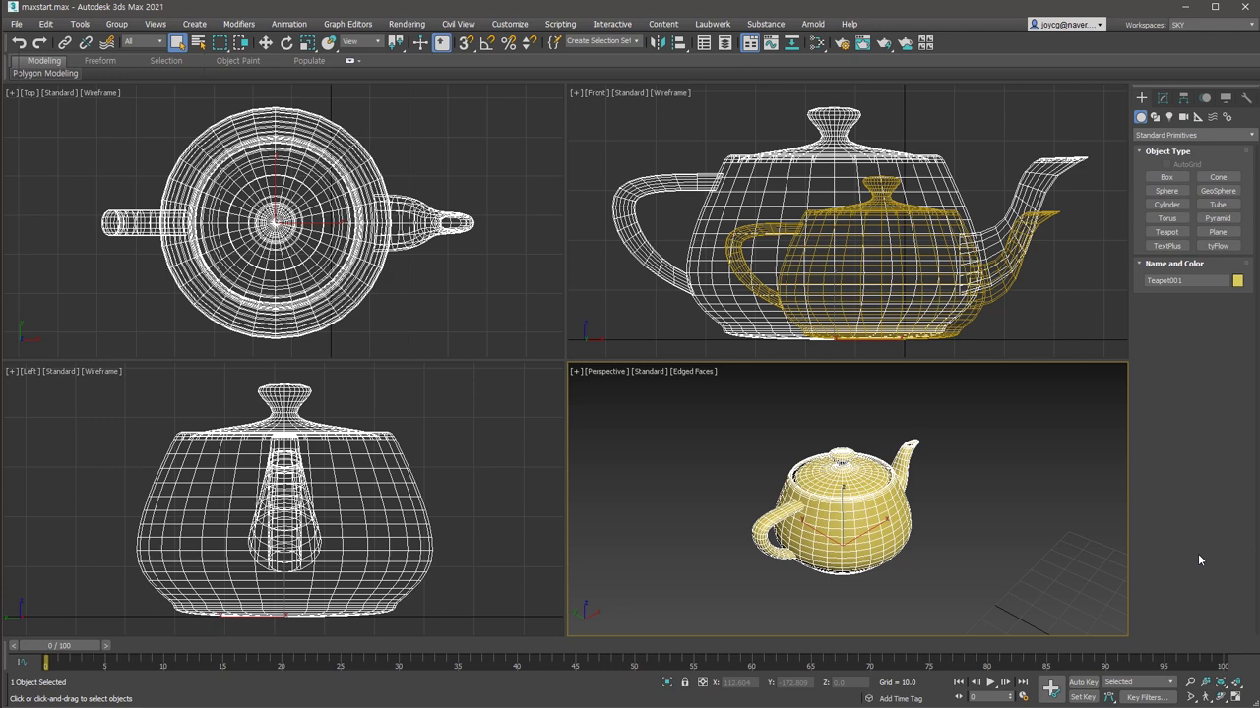
key("shift+z")
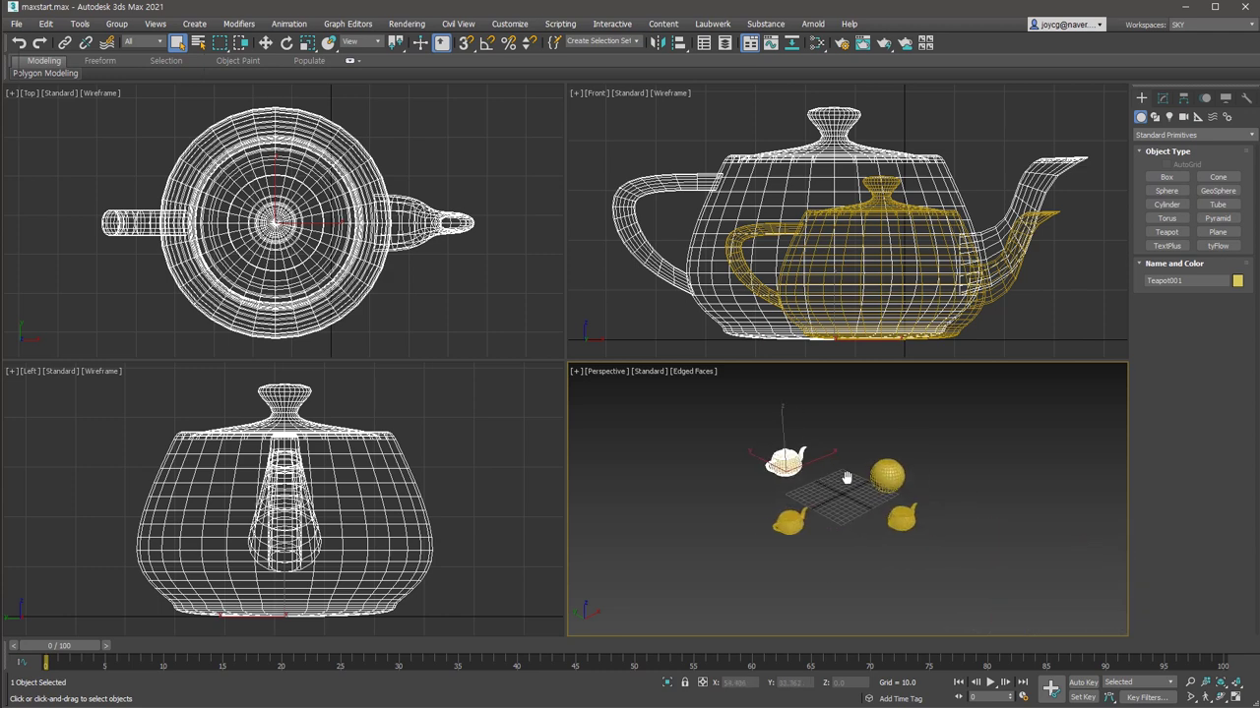
key("ctrl+z")
key("z")
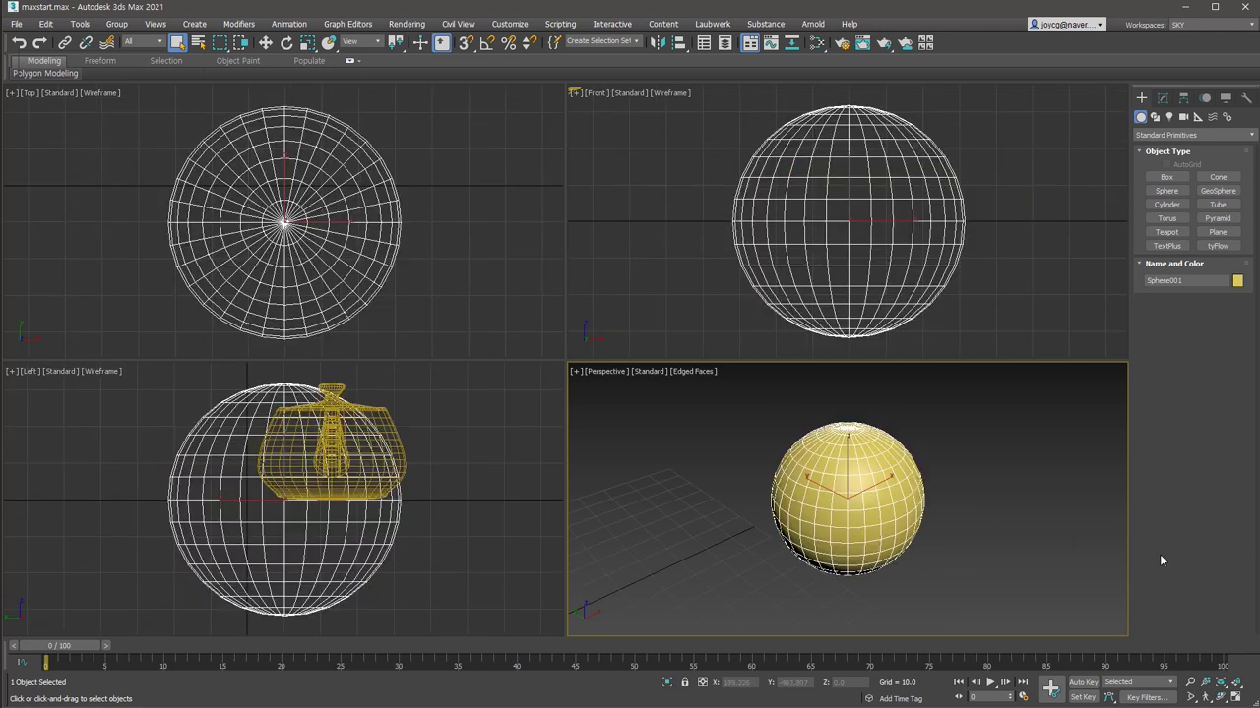
Deselect and step back and forth through Perspective view changes with Shift+Z and Shift+Y.
left_click(1091, 557)
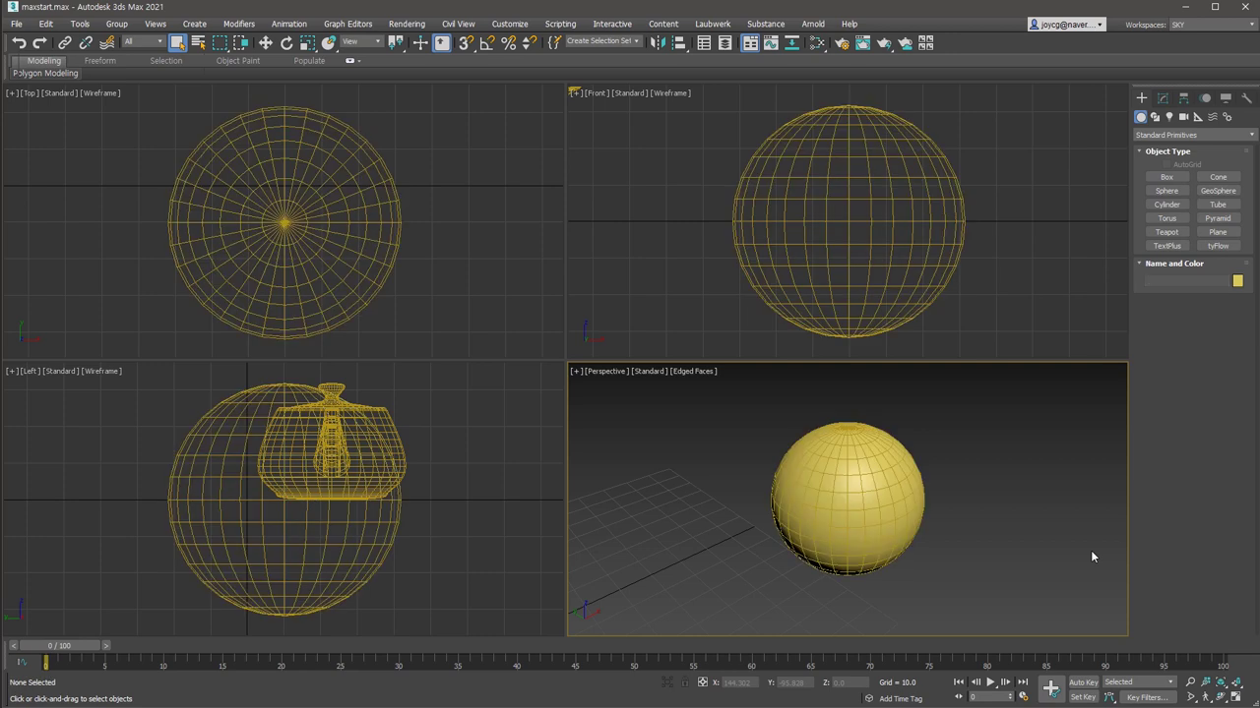
key("shift+z")
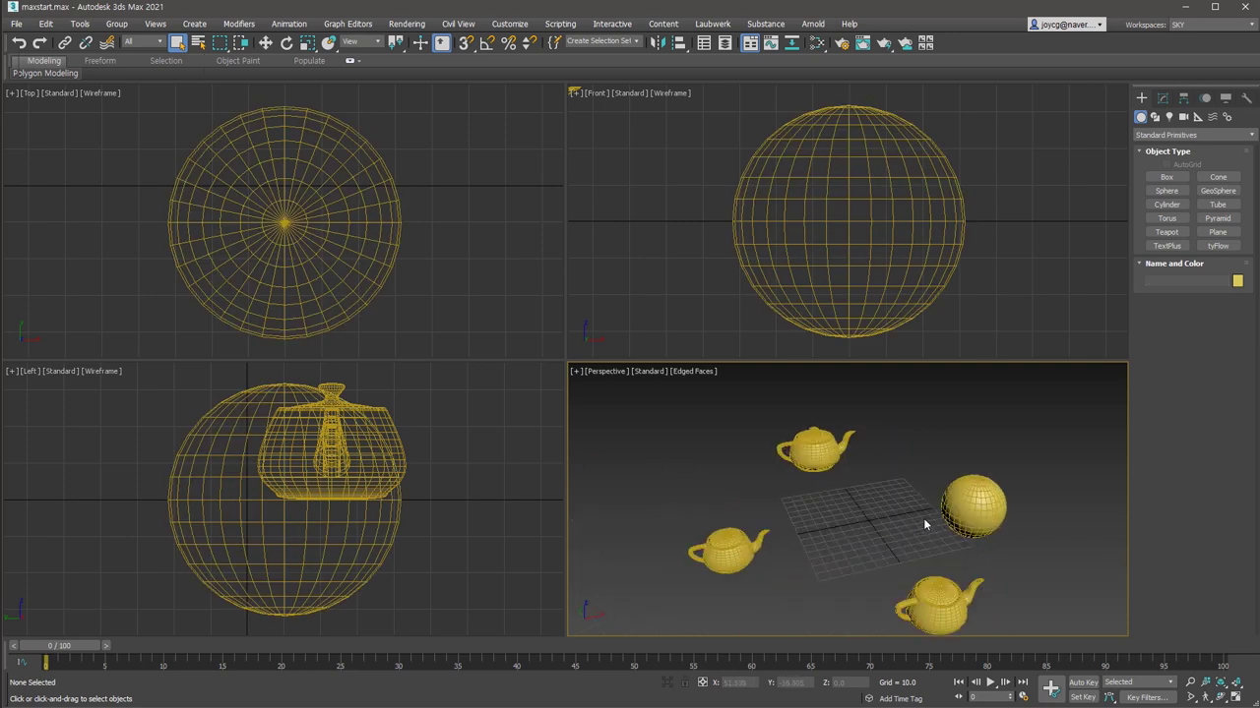
key("shift+z")
key("shift+y")
key("shift+z")
key("shift+y")
key("shift+y")
key("shift+z")
key("shift+y")
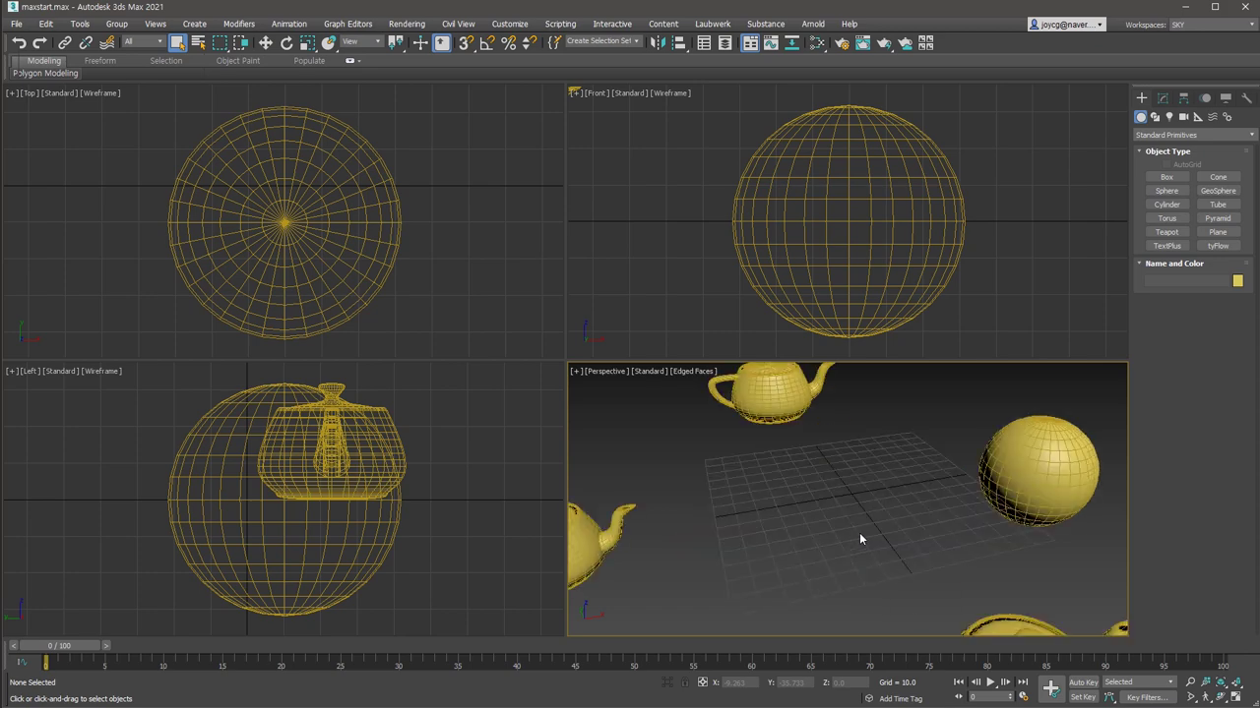
Zoom to the sphere, then orbit, pan and zoom out for an angled overview with nothing selected.
left_click(1036, 483)
key("z")
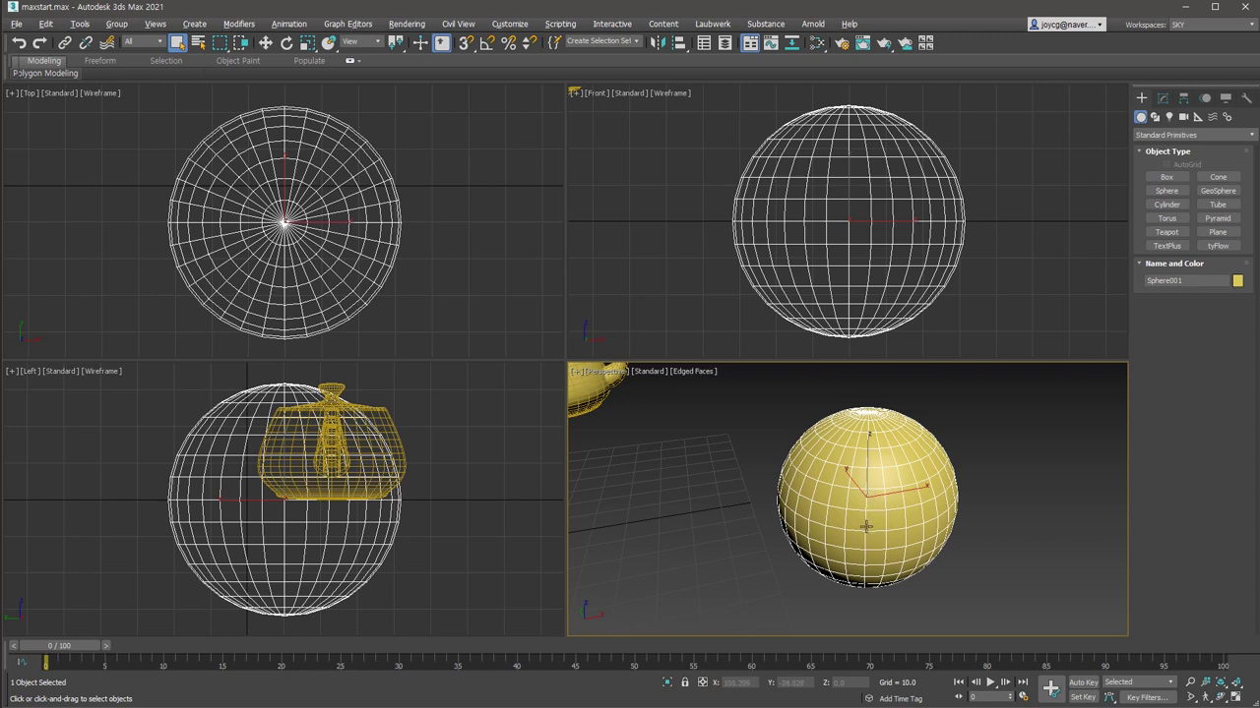
mouse_move(867, 486)
middle_mouse_down("alt")
mouse_move(900, 501)
mouse_move(848, 463)
middle_mouse_up("alt")
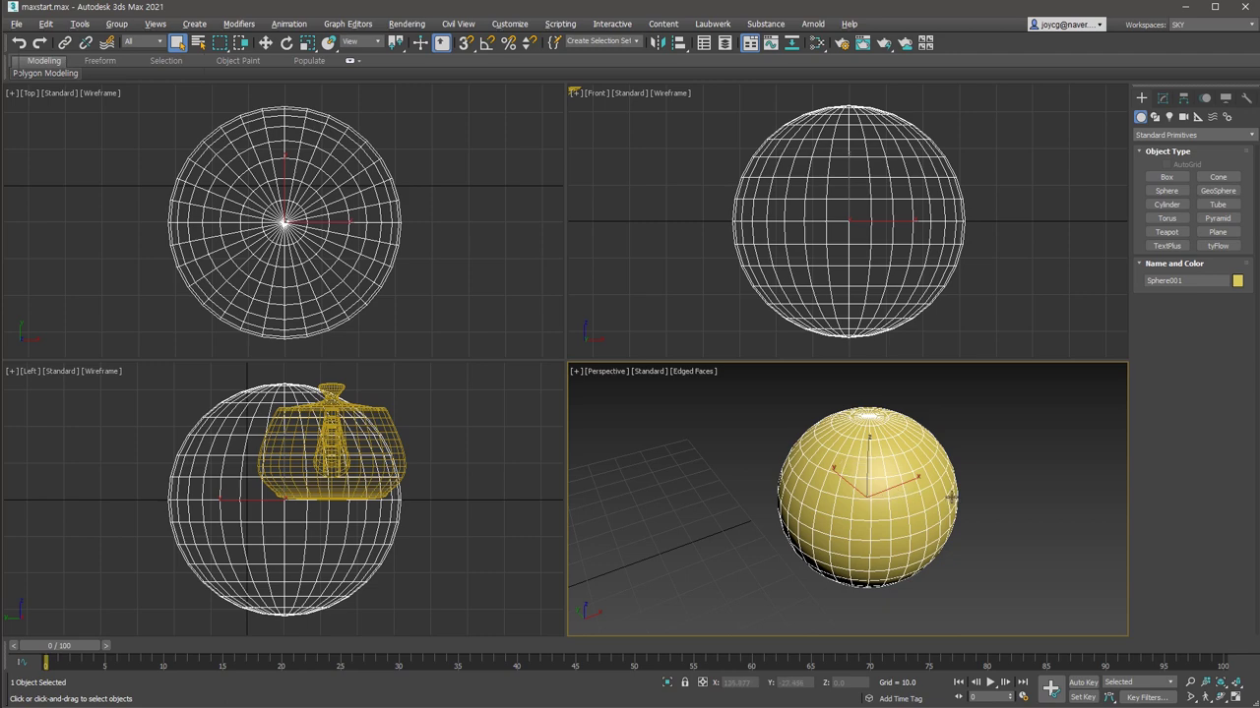
mouse_move(953, 497)
middle_mouse_down("alt")
mouse_move(870, 497)
mouse_move(980, 484)
middle_mouse_up("alt")
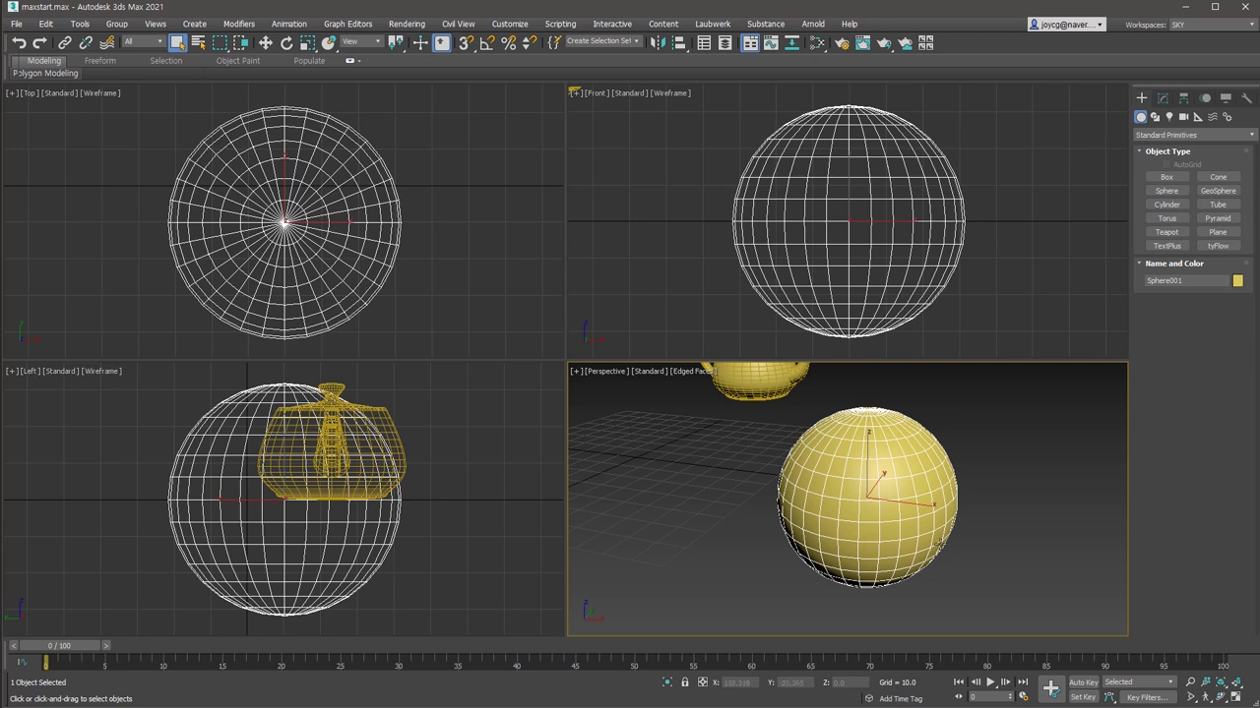
mouse_move(918, 518)
middle_mouse_down()
mouse_move(776, 514)
mouse_move(1060, 501)
mouse_move(784, 506)
mouse_move(875, 504)
mouse_move(874, 425)
mouse_move(894, 542)
mouse_move(898, 514)
middle_mouse_up()
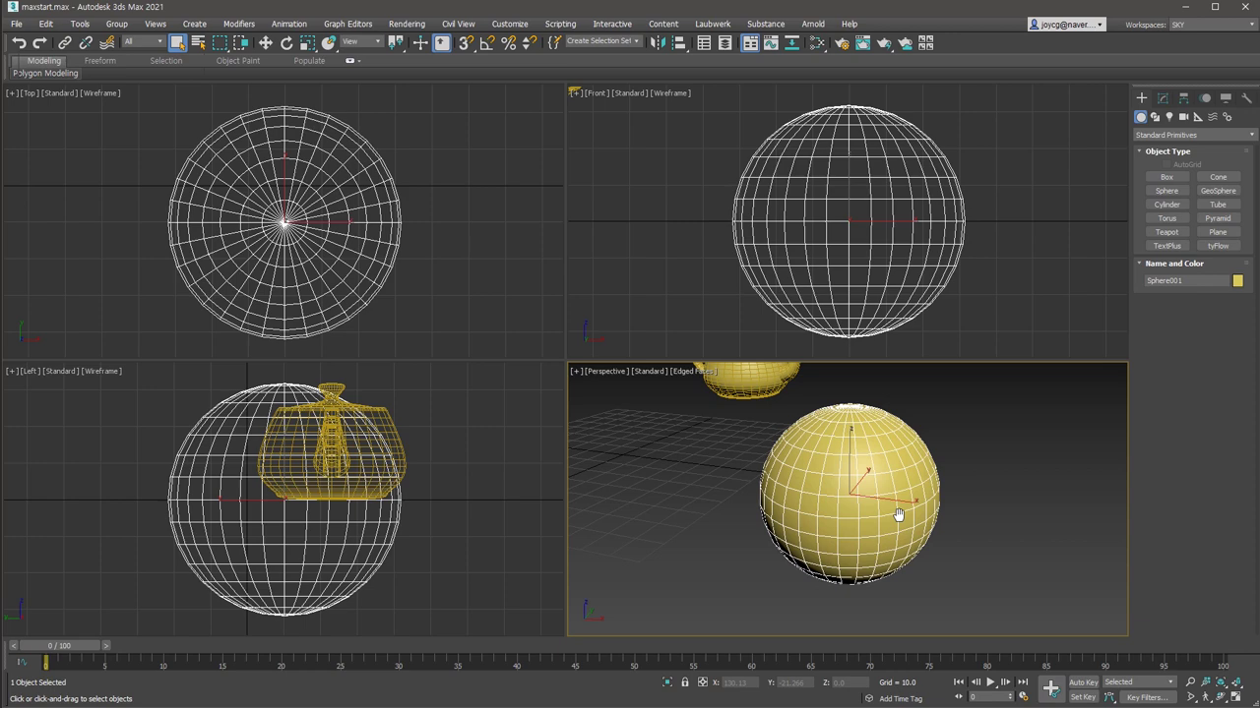
scroll(898, 513, "down", 5)
scroll(866, 516, "down", 2)
left_click(835, 516)
mouse_move(791, 516)
middle_mouse_down()
mouse_move(899, 509)
mouse_move(693, 512)
mouse_move(889, 506)
mouse_move(824, 508)
middle_mouse_up()
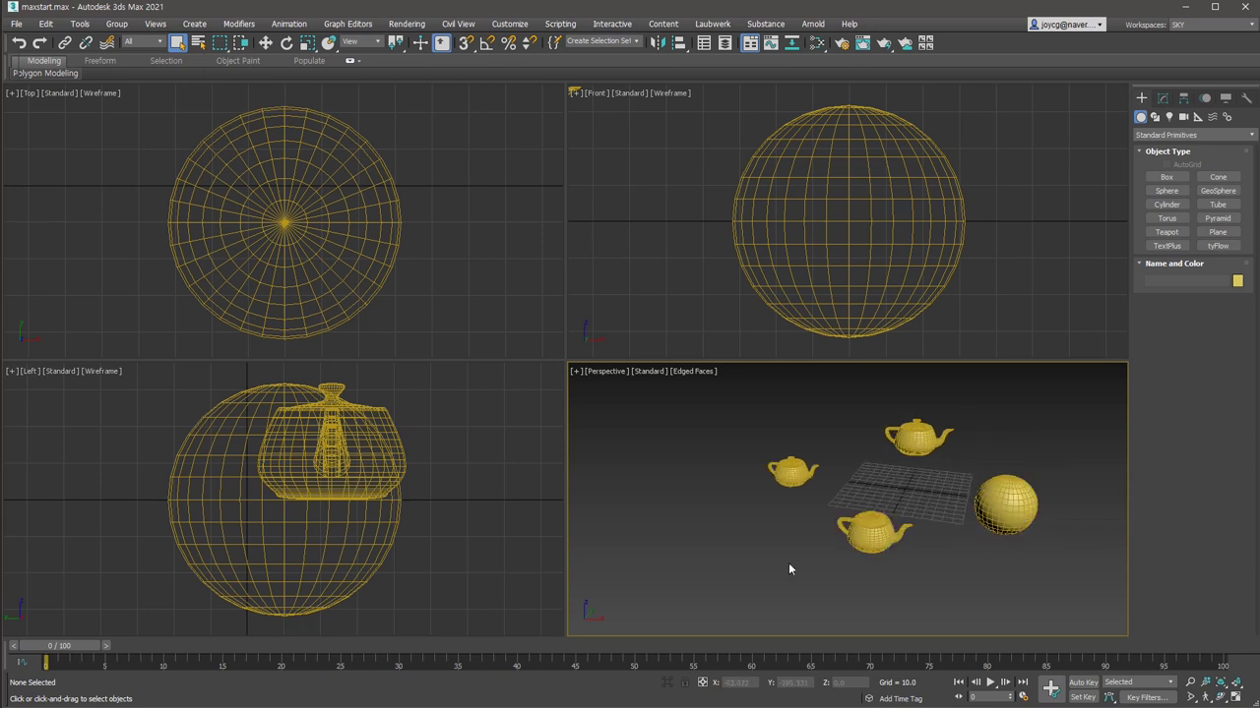
Nudge the Perspective view, zoom in on the sphere, then clear the selection.
middle_click_drag(789, 569, 739, 581)
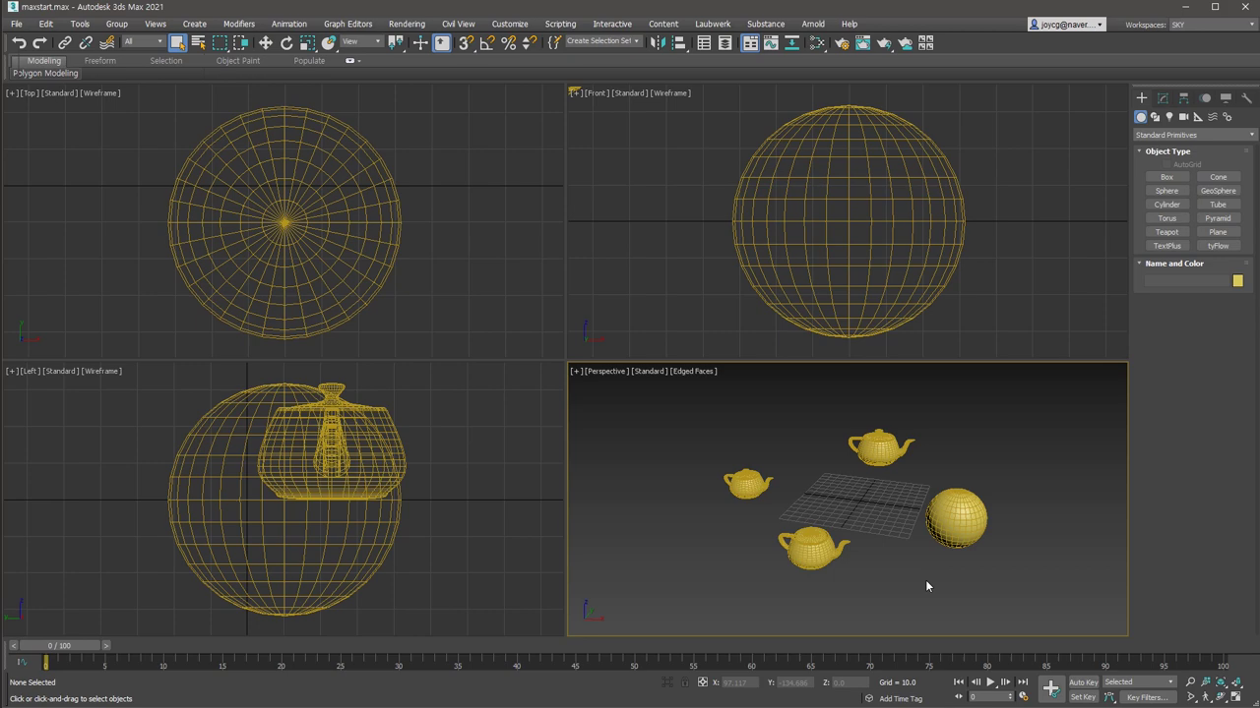
key("ctrl+z")
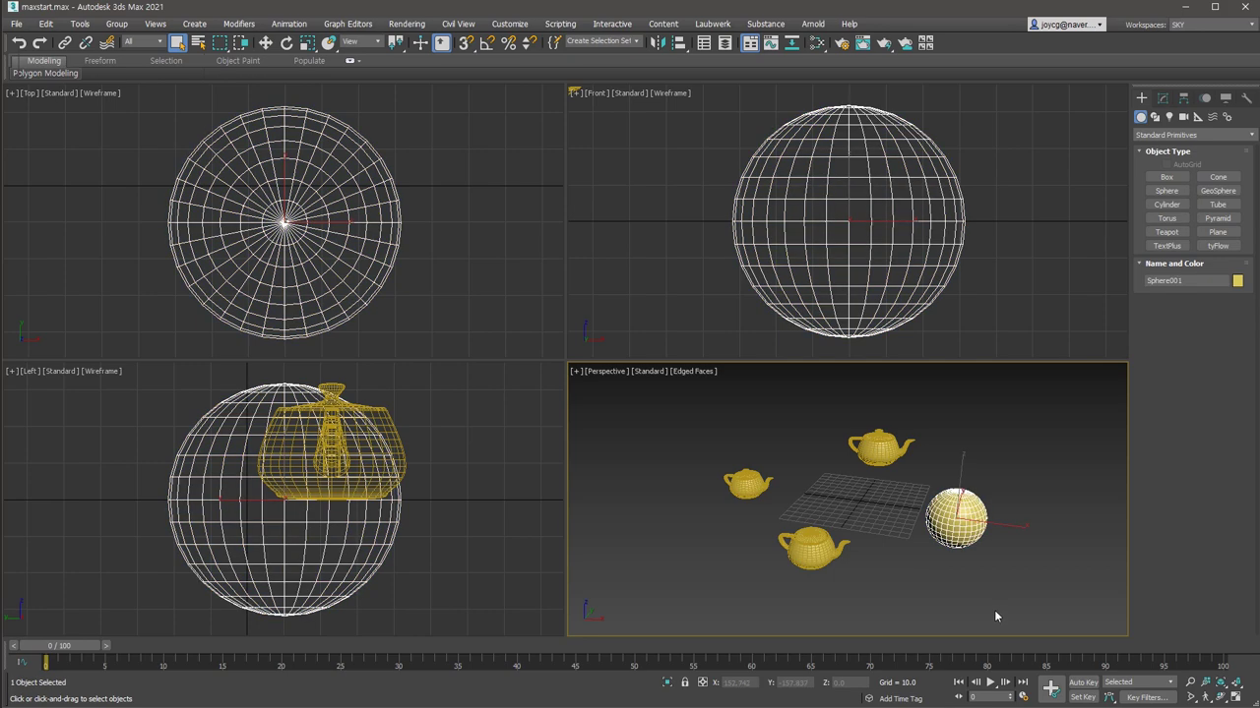
key("z")
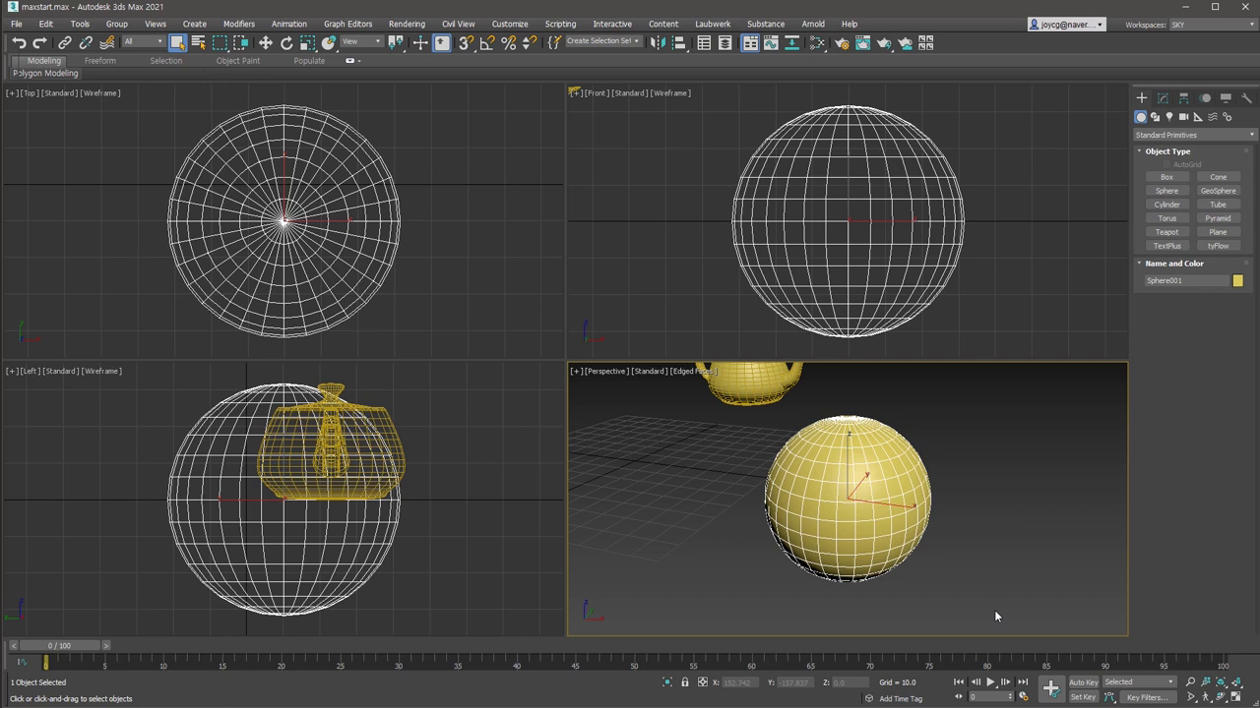
left_click(1009, 600)
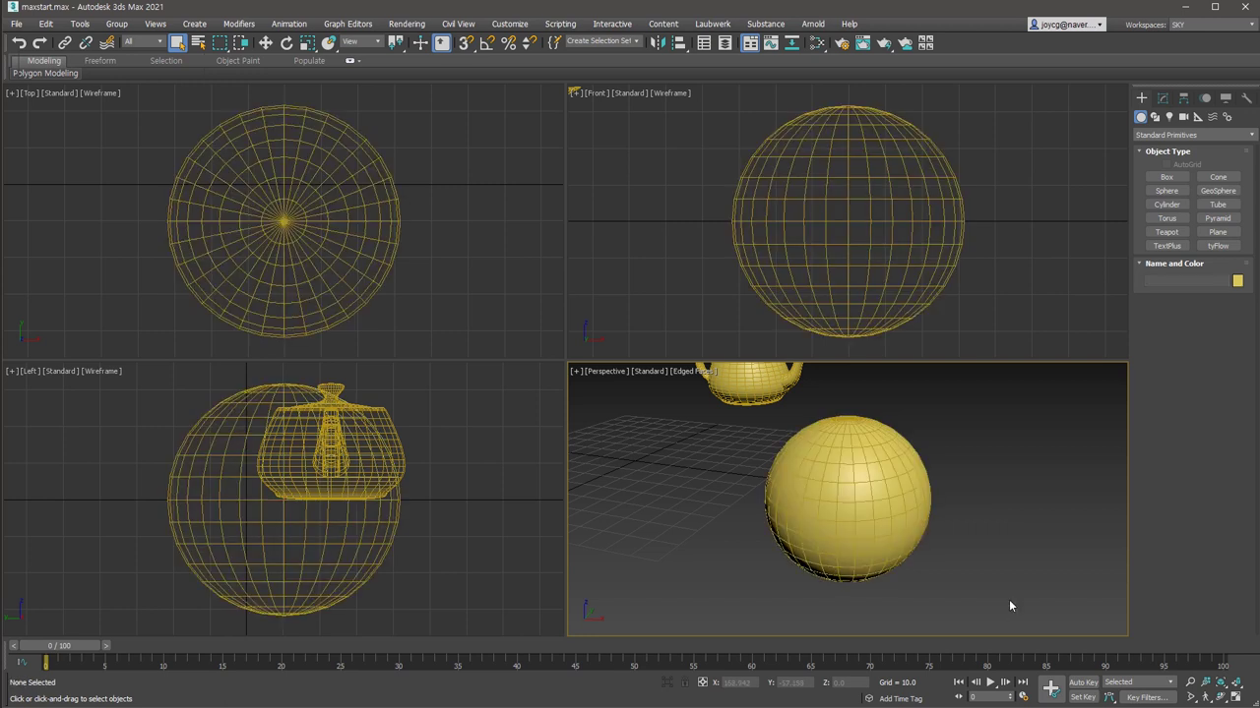
Marquee-select the teapots and sphere, delete them, and zoom all views to the empty grid.
scroll(995, 531, "down", 5)
left_click_drag(984, 629, 610, 400)
key("Delete")
key("ctrl+shift+z")
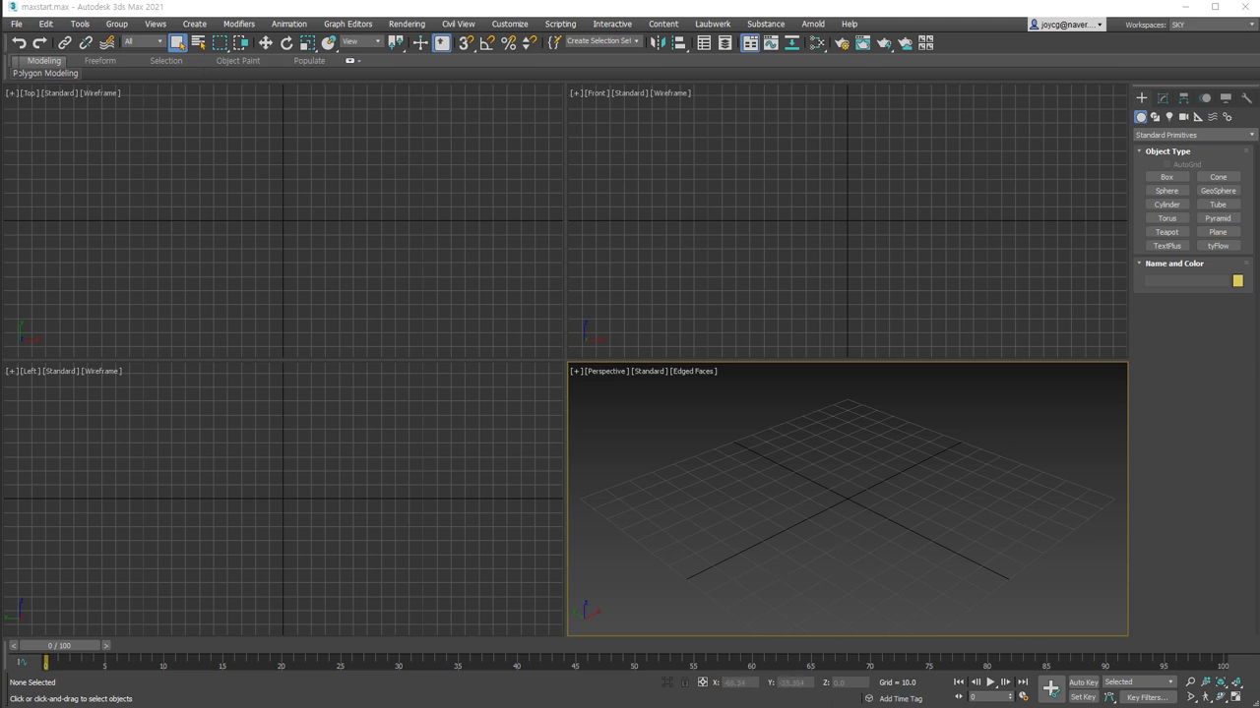
left_click(1217, 231)
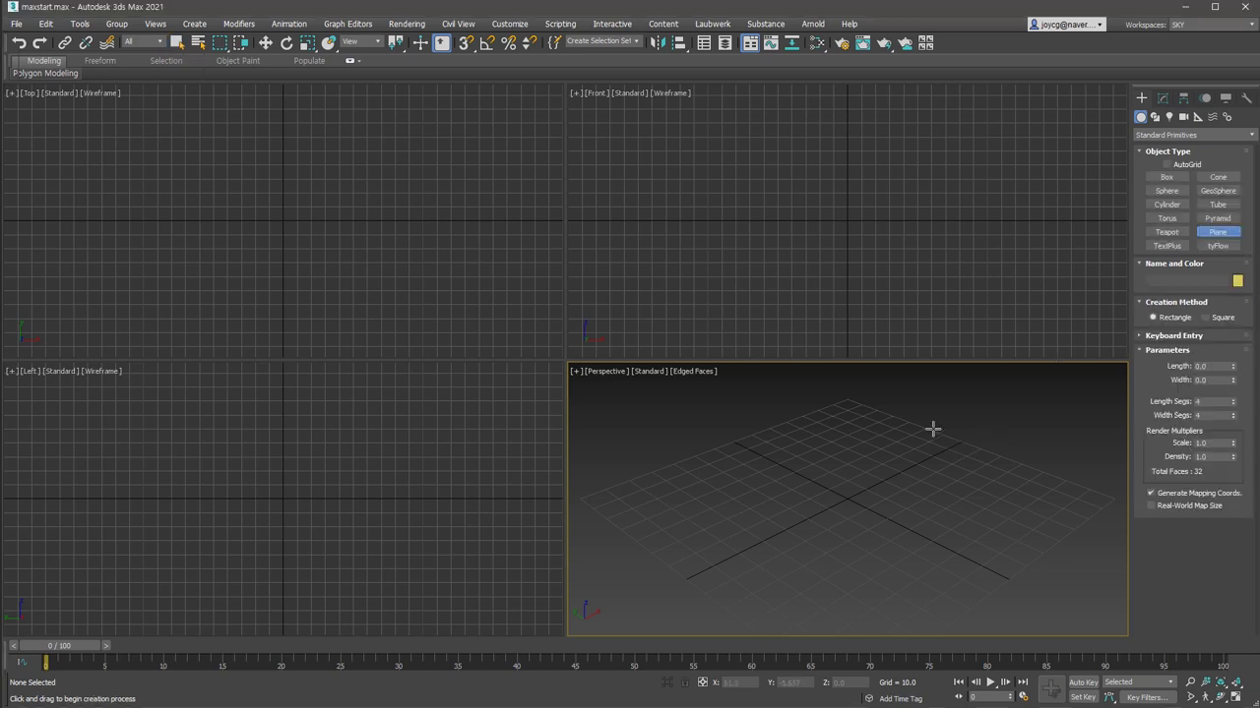
left_click_drag(933, 429, 913, 615)
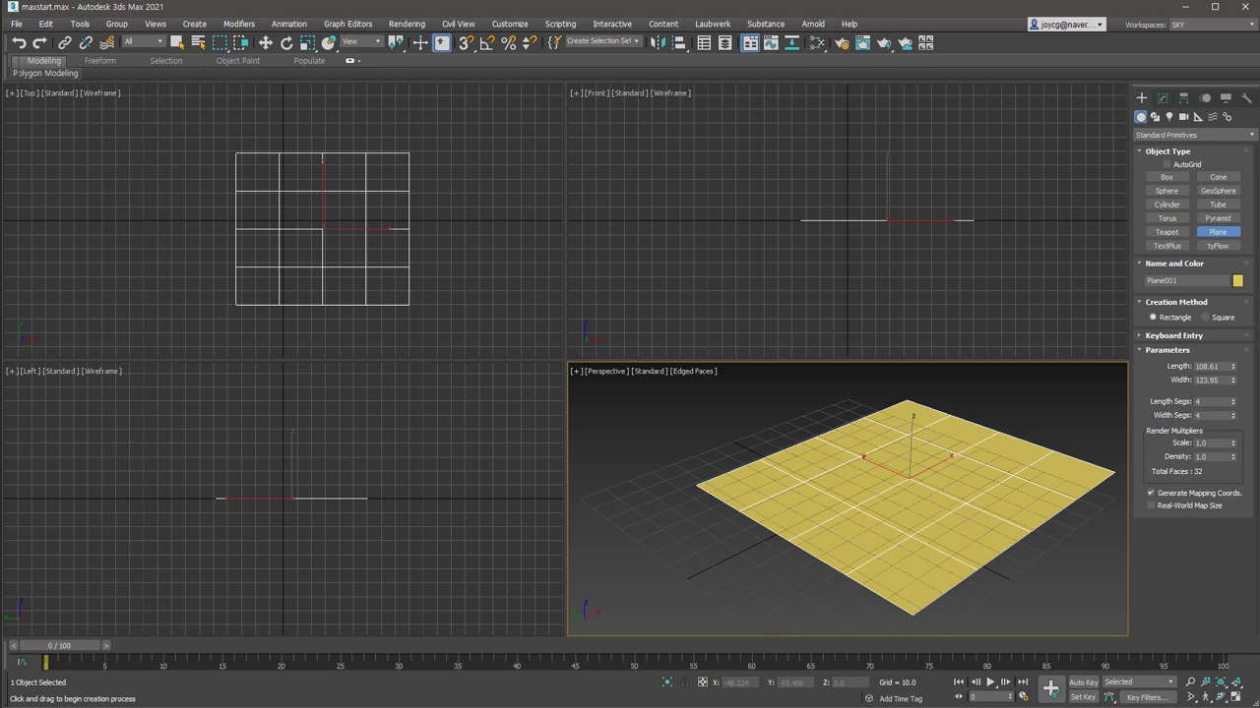
left_click_drag(773, 589, 870, 525)
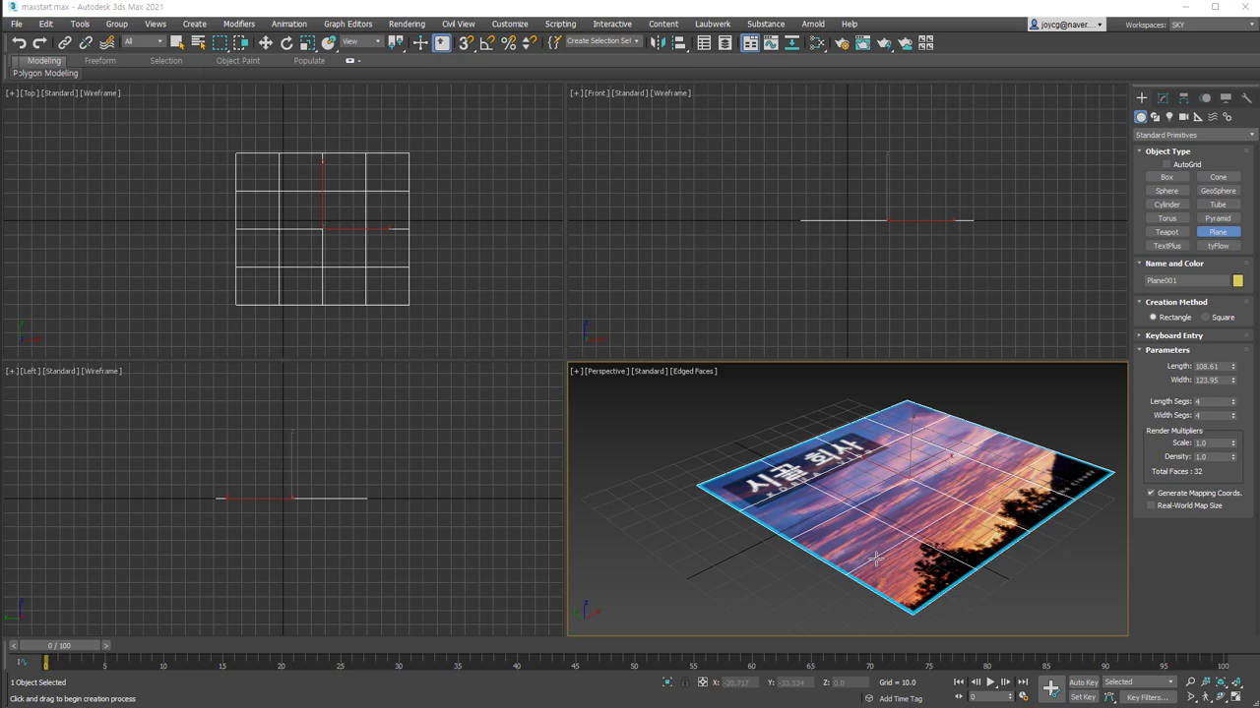
key("ctrl+z")
left_click(1166, 190)
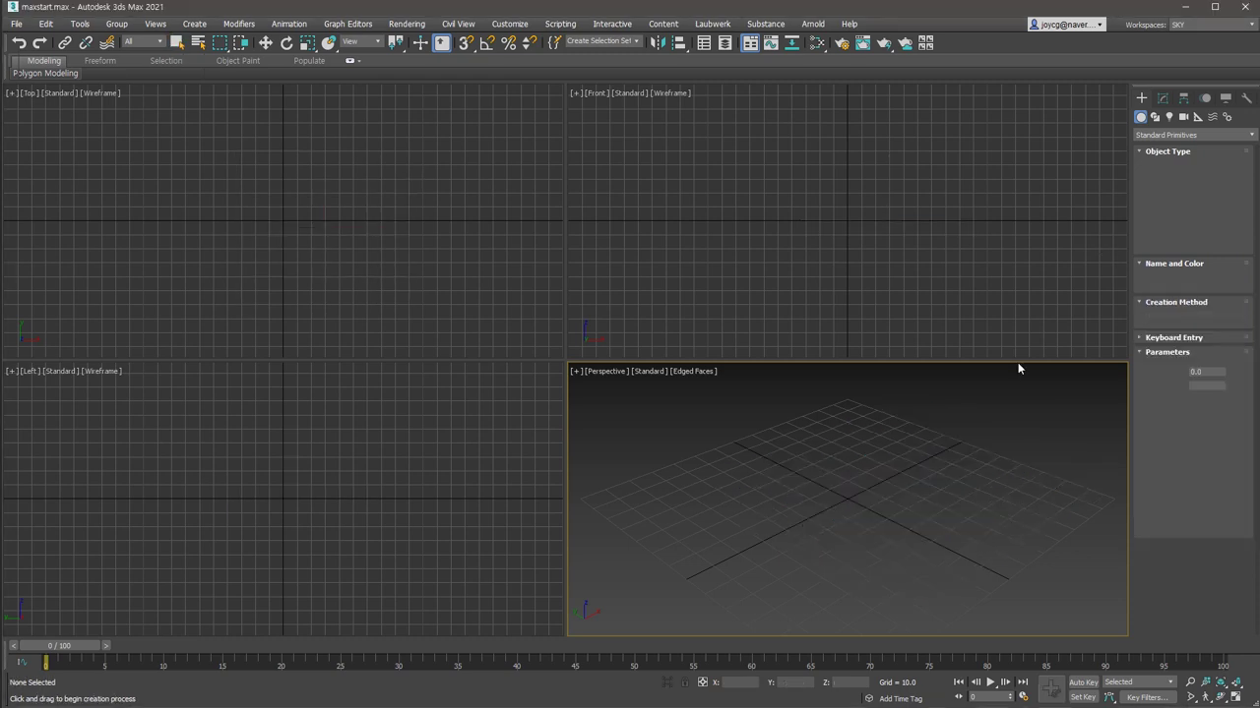
Draw the radius 43.507 sphere at grid centre, fit all views, exit creation, and turn off Edged Faces.
left_click_drag(853, 504, 870, 575)
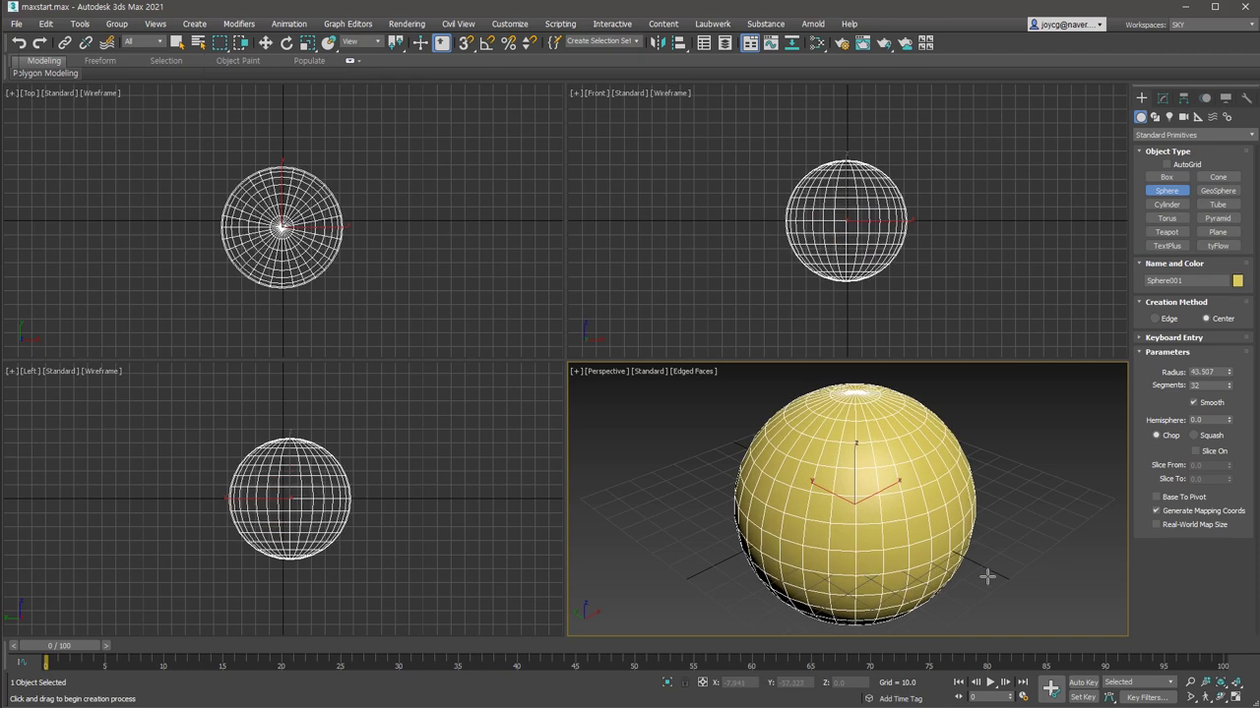
key("ctrl+shift+z")
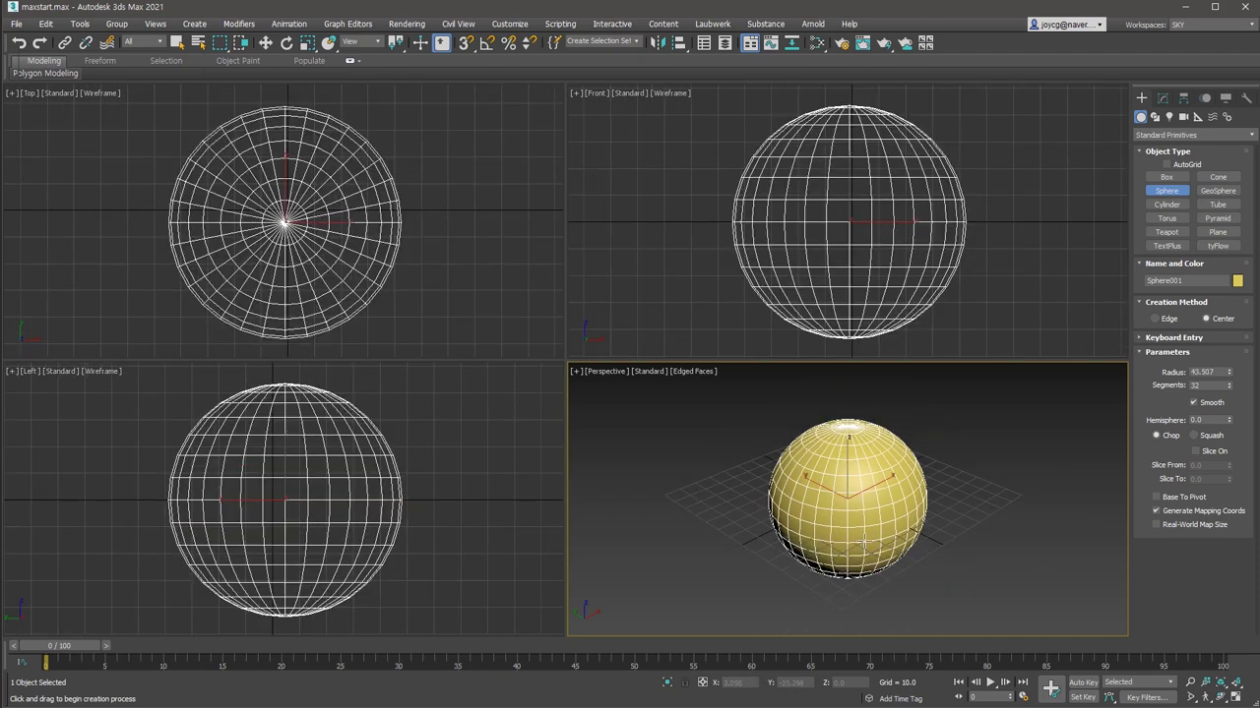
right_click(940, 591)
key("F4")
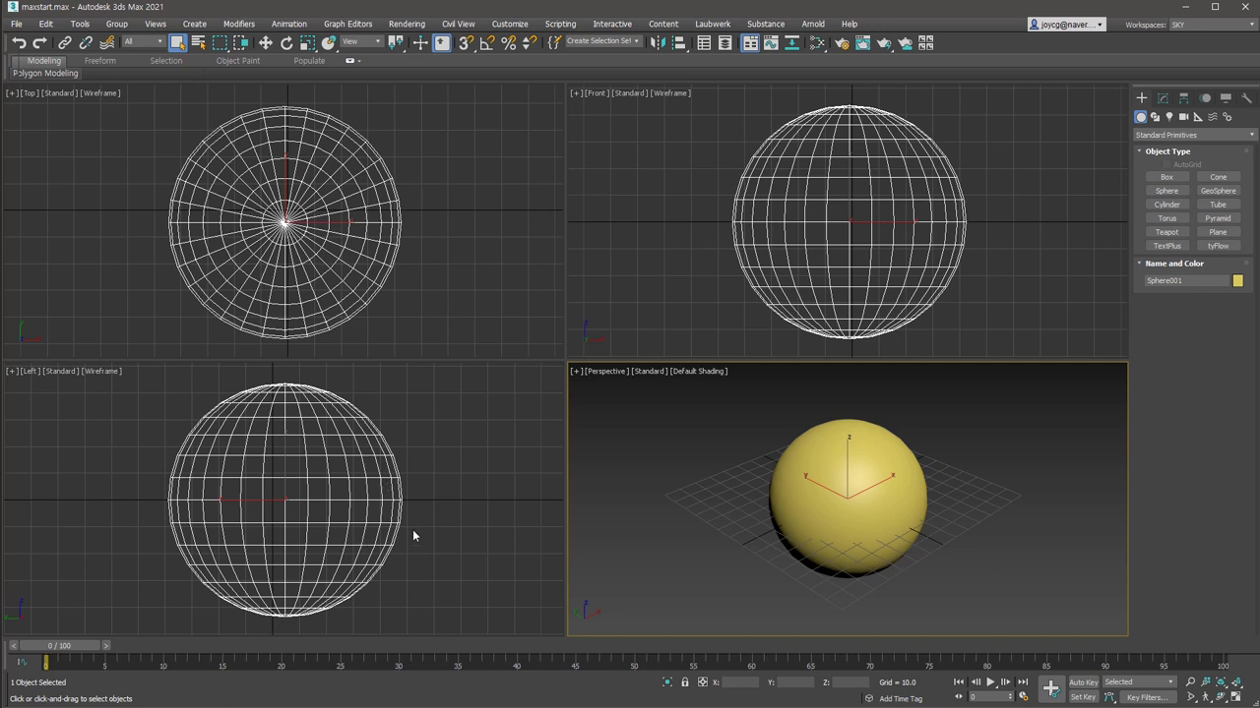
Toggle wireframe and shading in the Perspective and Front views, leaving Front wireframe and Perspective shaded.
right_click(940, 543)
left_click(939, 536)
key("F3")
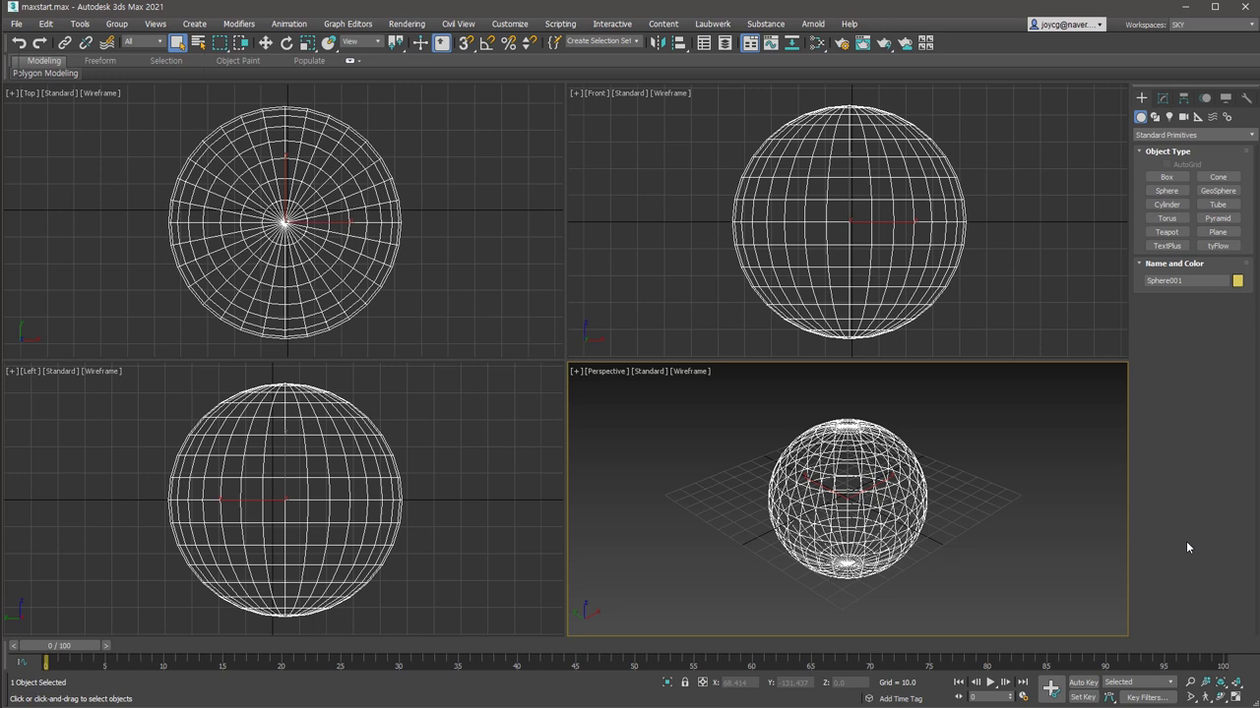
right_click(1042, 311)
key("F3")
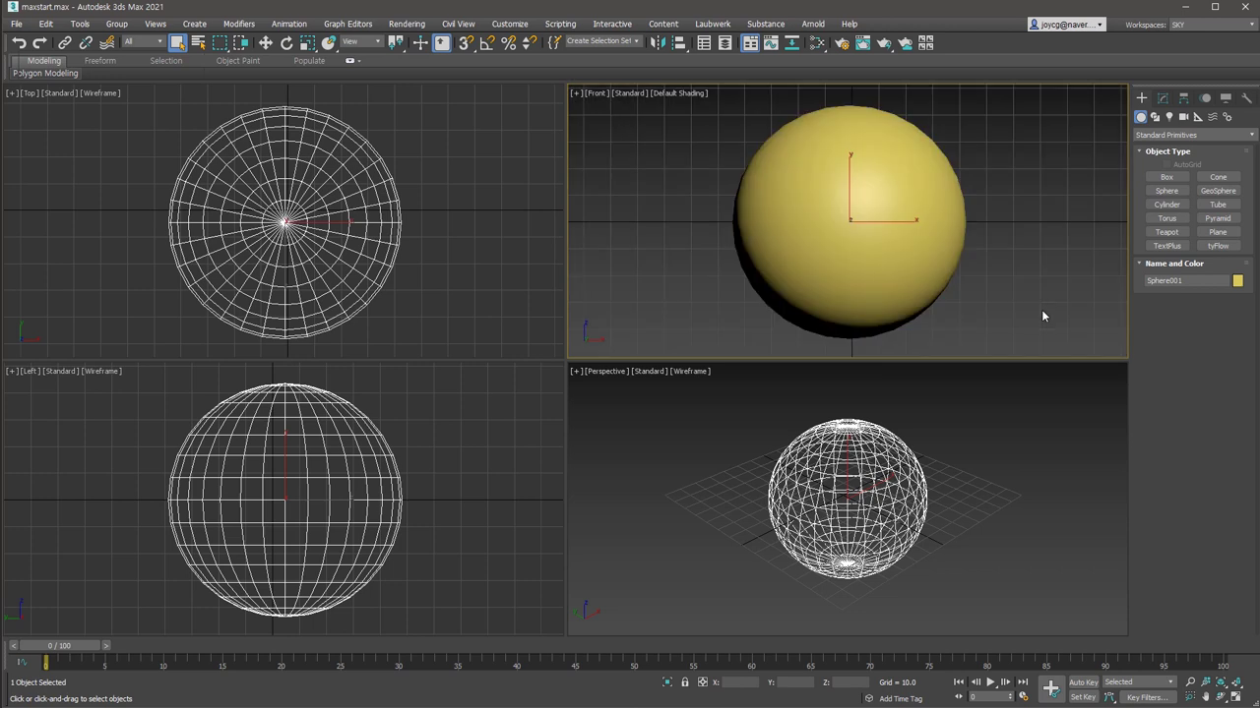
key("F3")
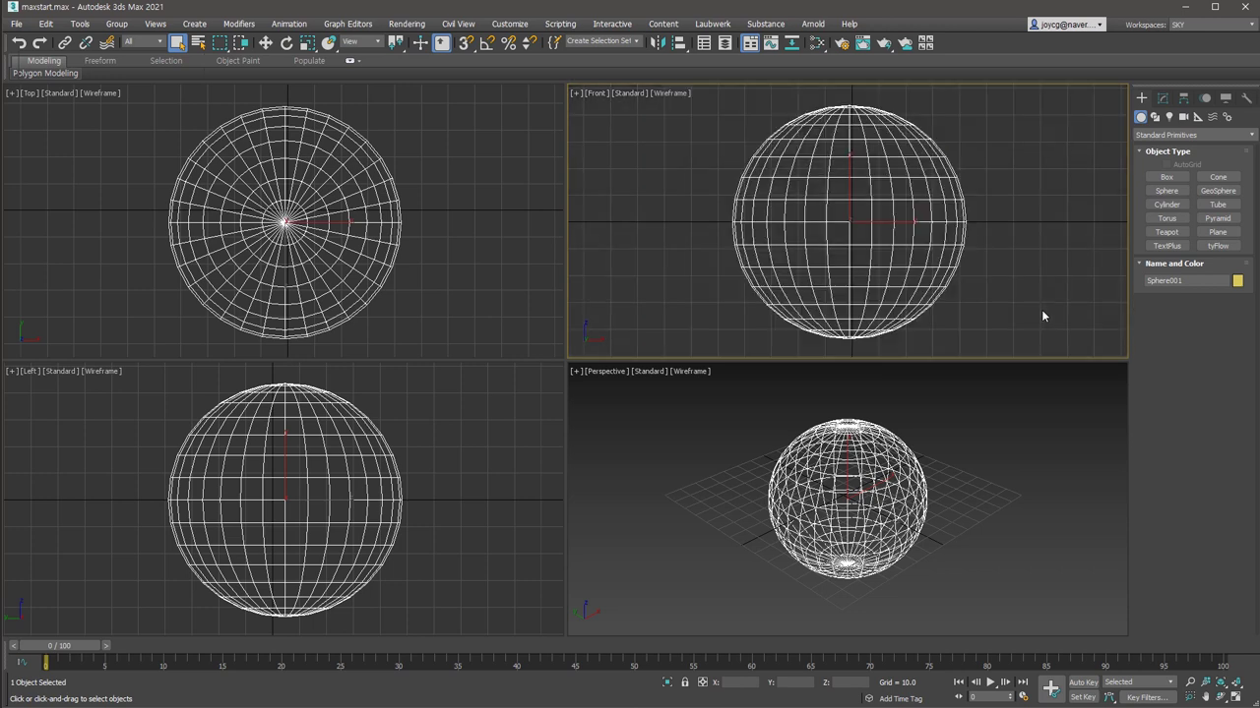
right_click(1009, 500)
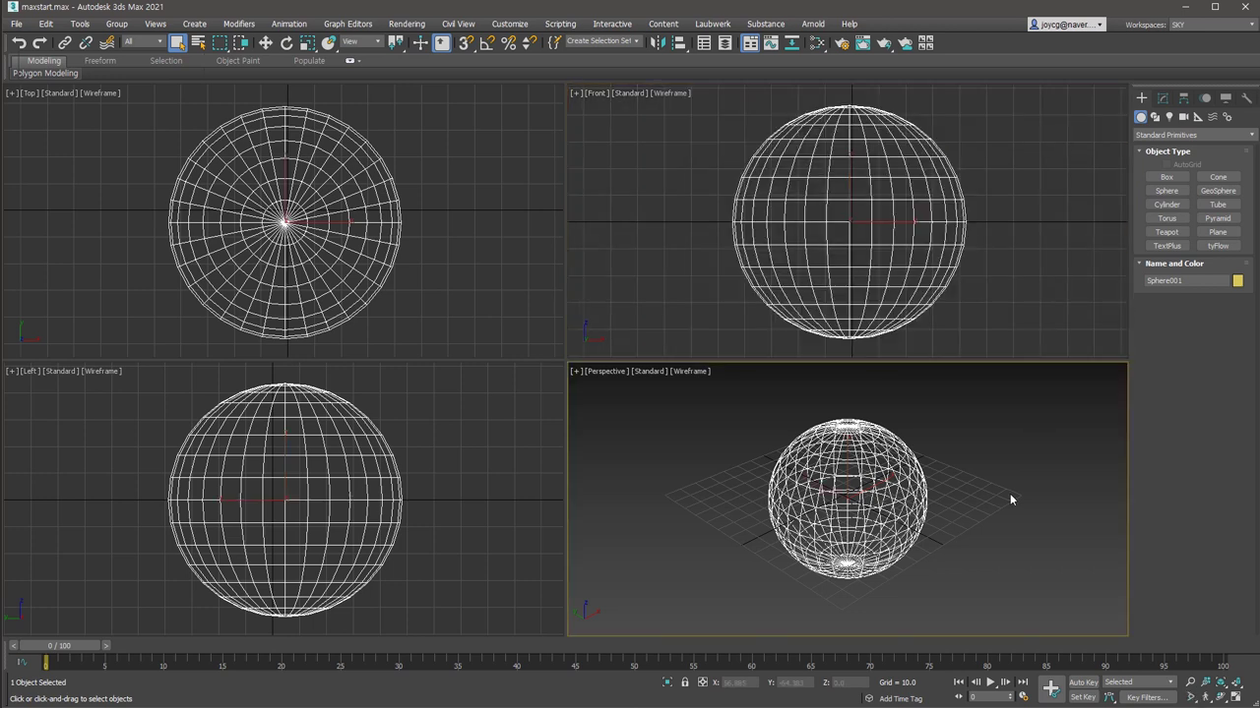
key("F3")
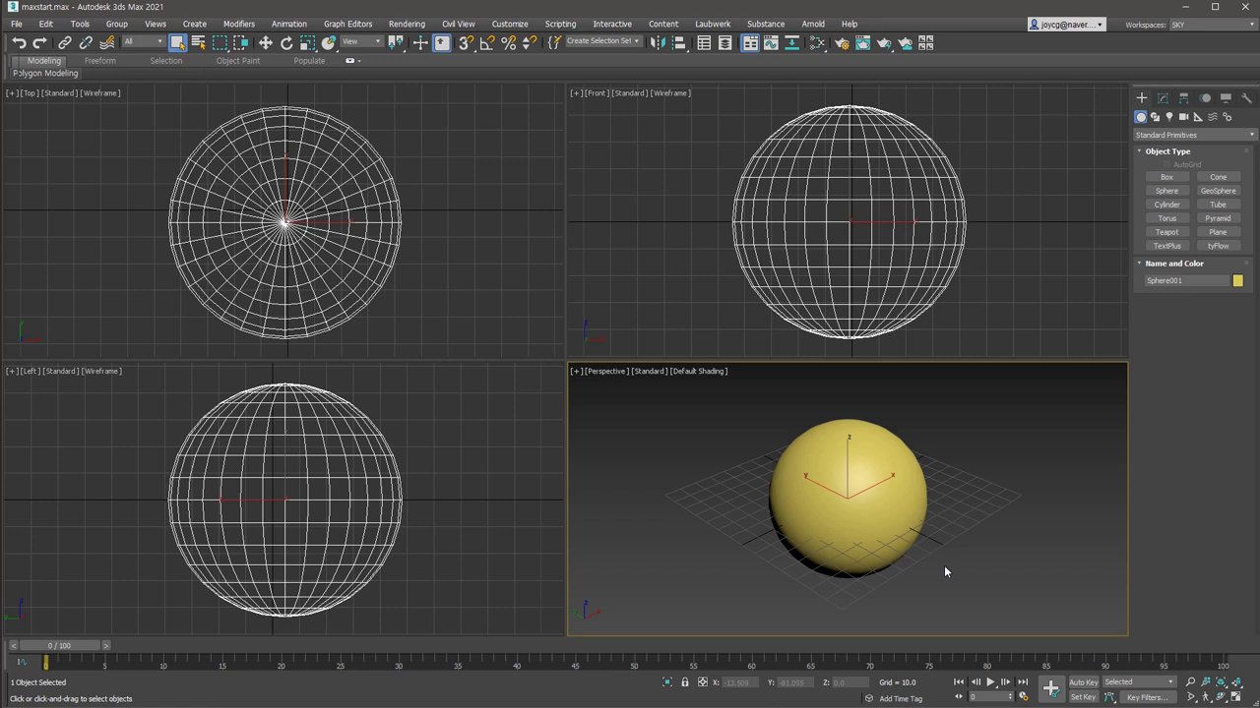
Turn on Edged Faces in the Perspective view, hide its grid, then activate the Front and Top views.
key("F4")
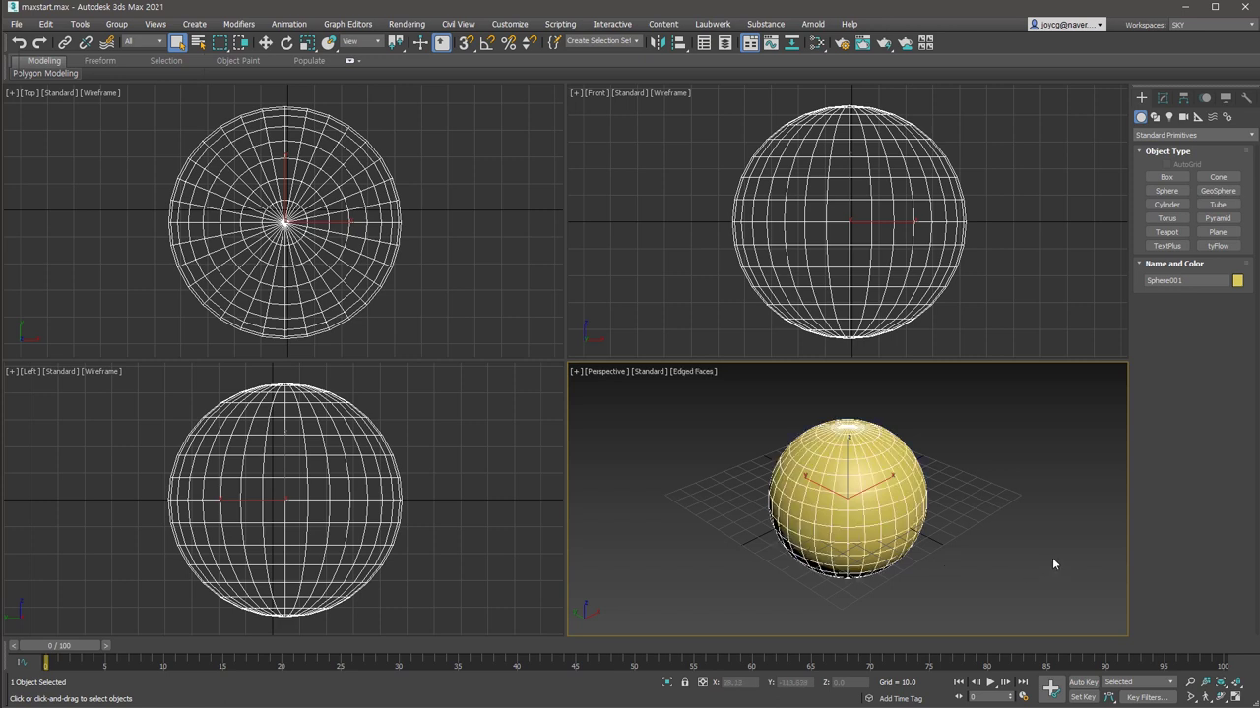
key("F4")
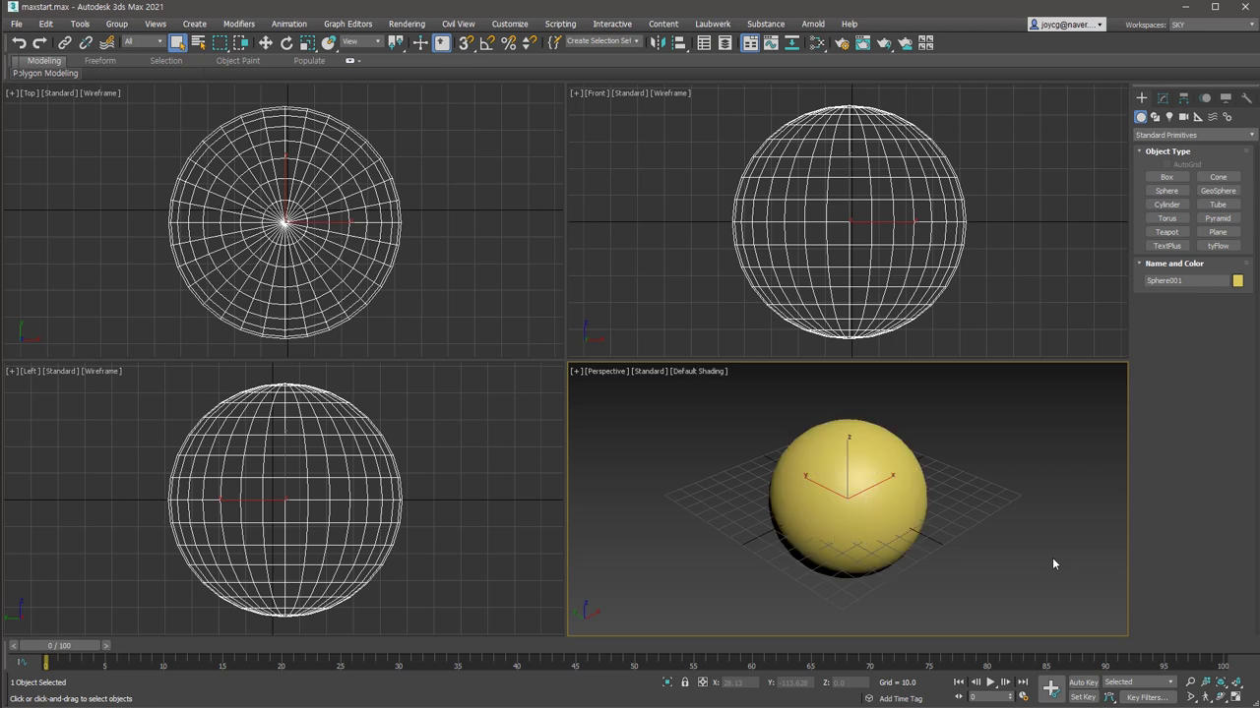
key("F4")
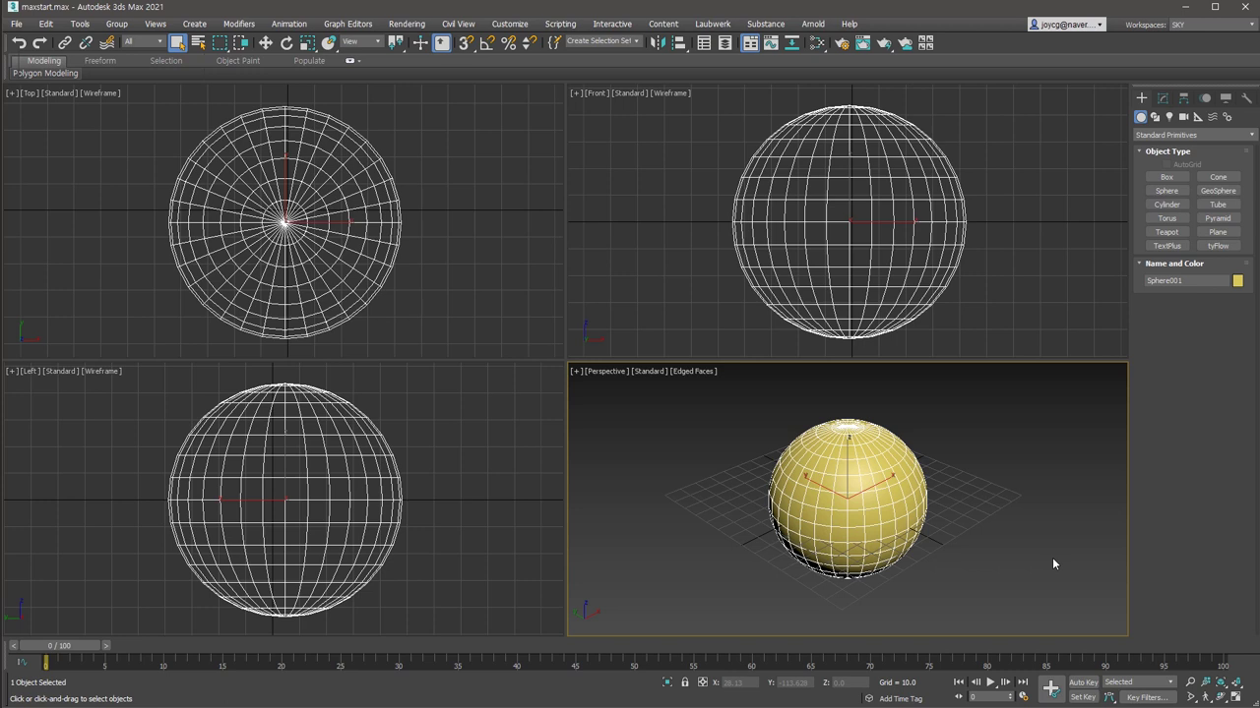
key("g")
middle_click(1000, 294)
right_click(496, 302)
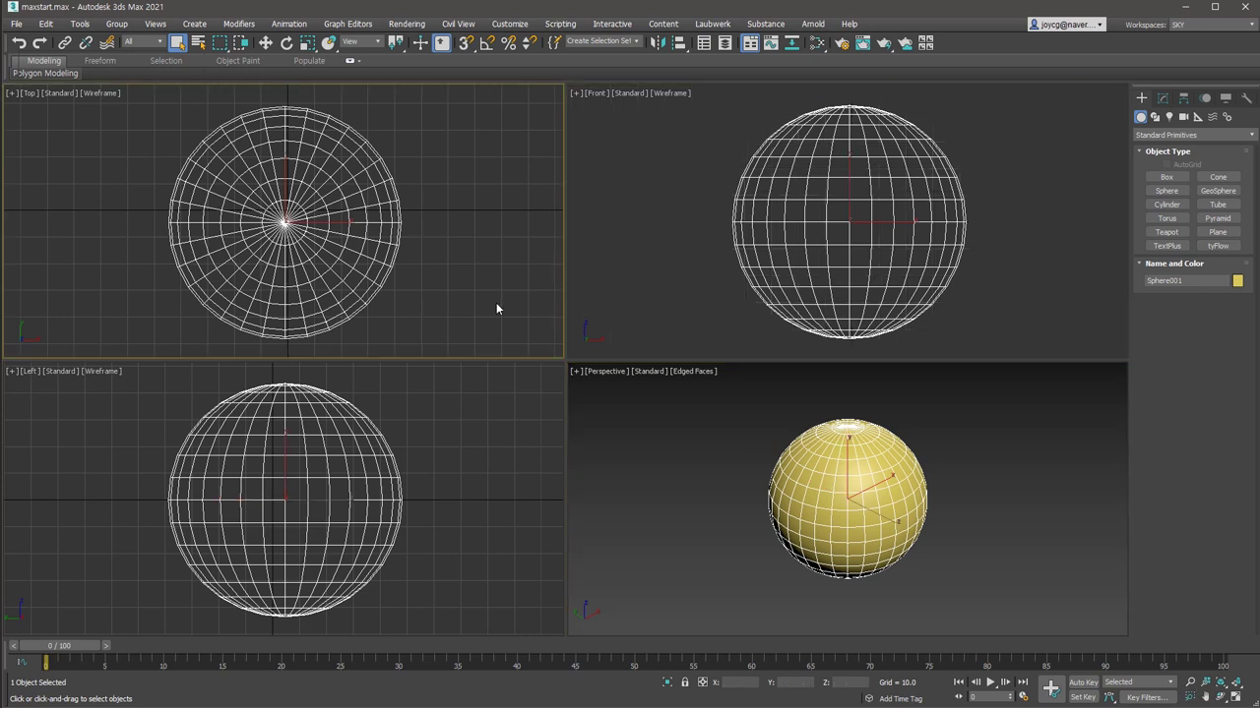
left_click(1018, 556)
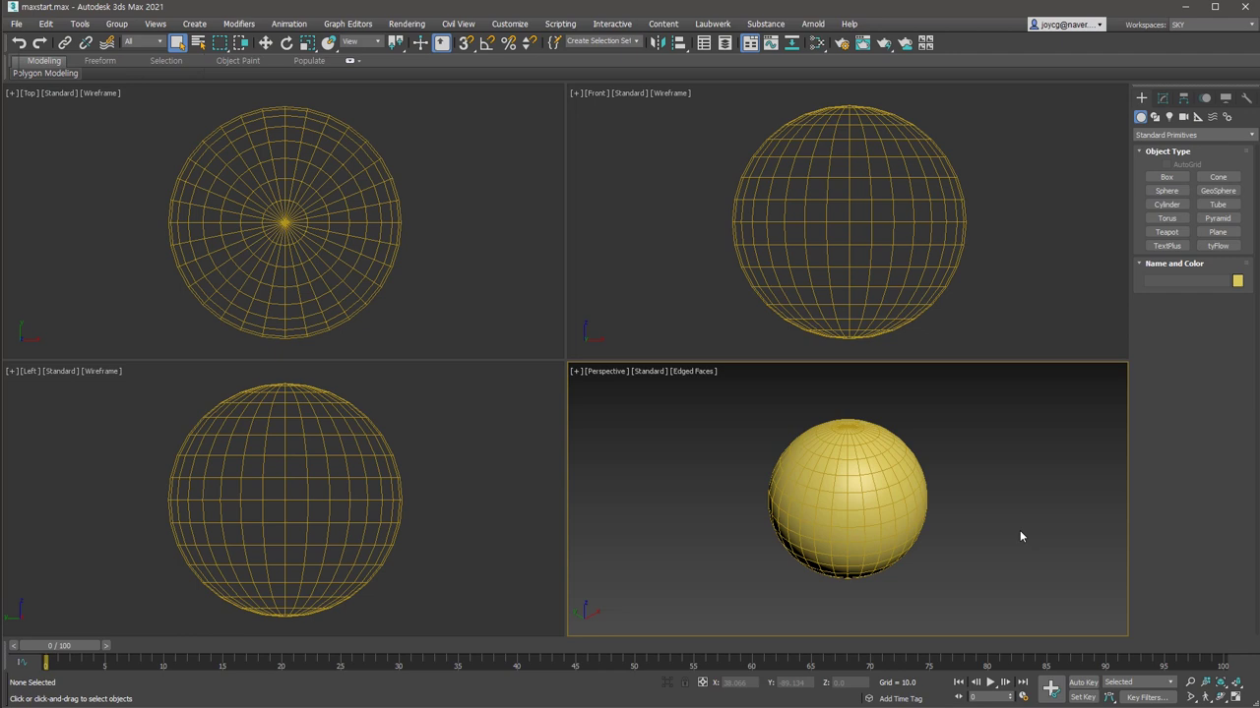
key("ctrl+a")
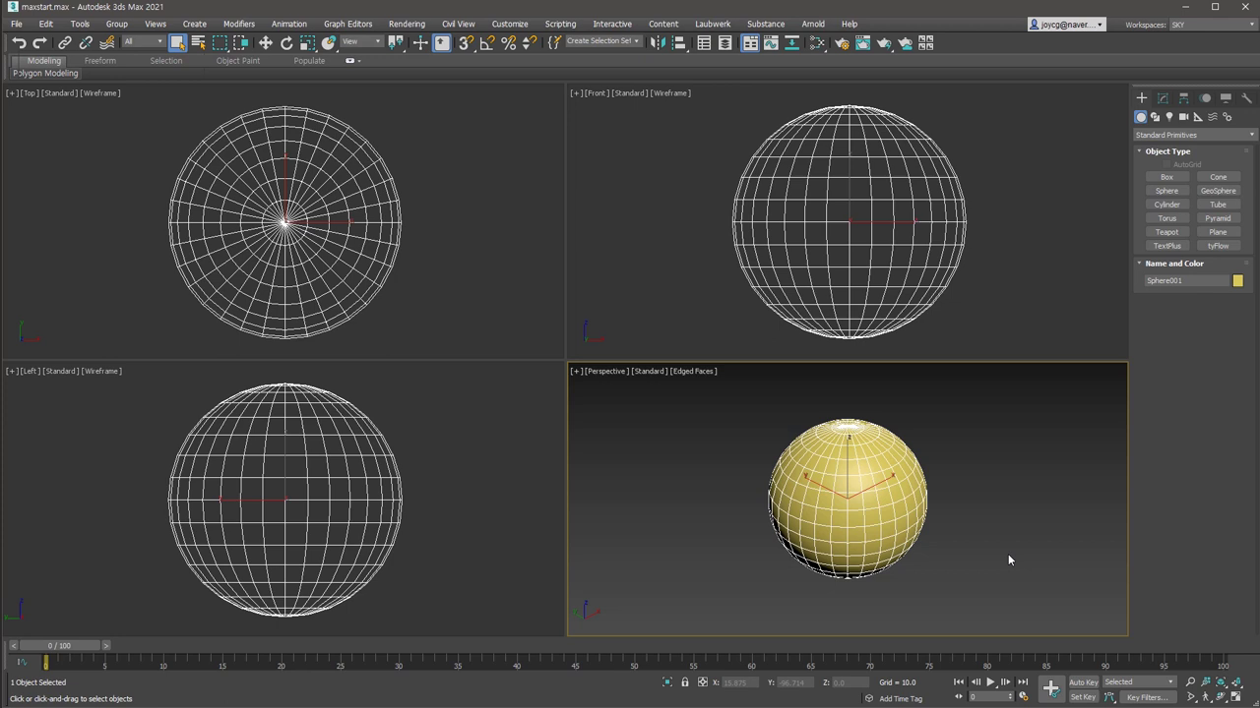
left_click(1052, 327)
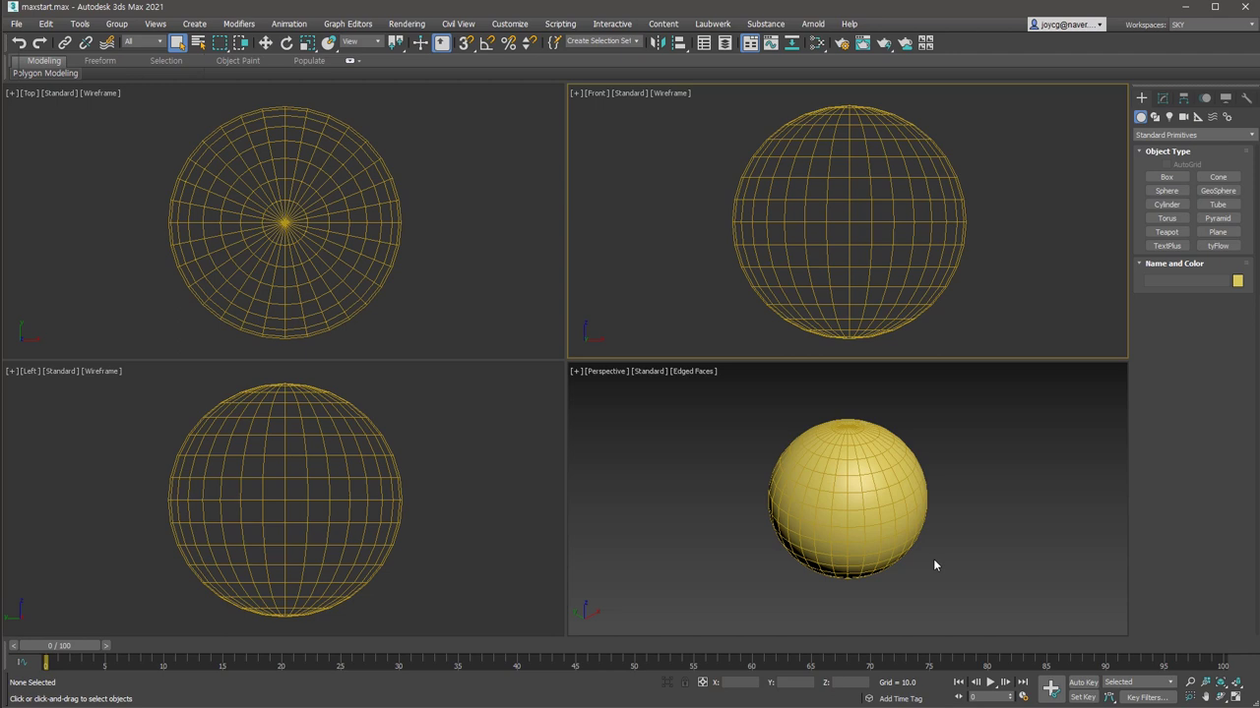
left_click(881, 506)
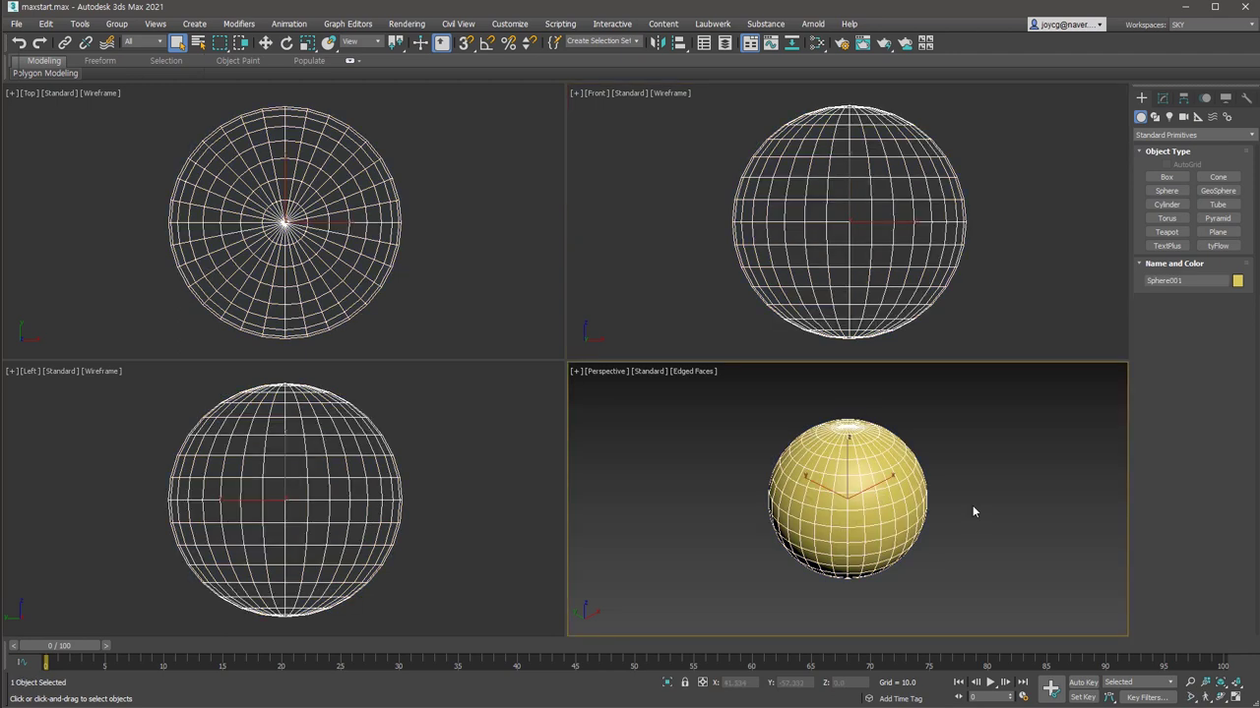
right_click(1023, 307)
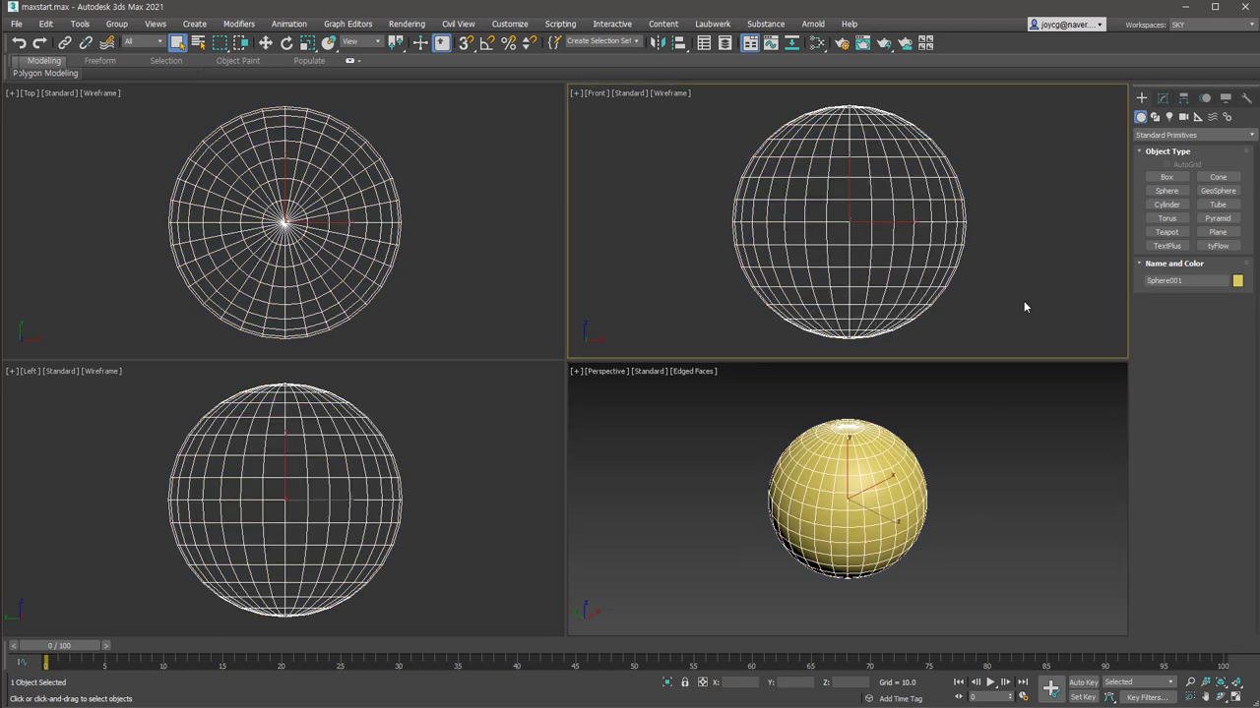
middle_click(911, 588)
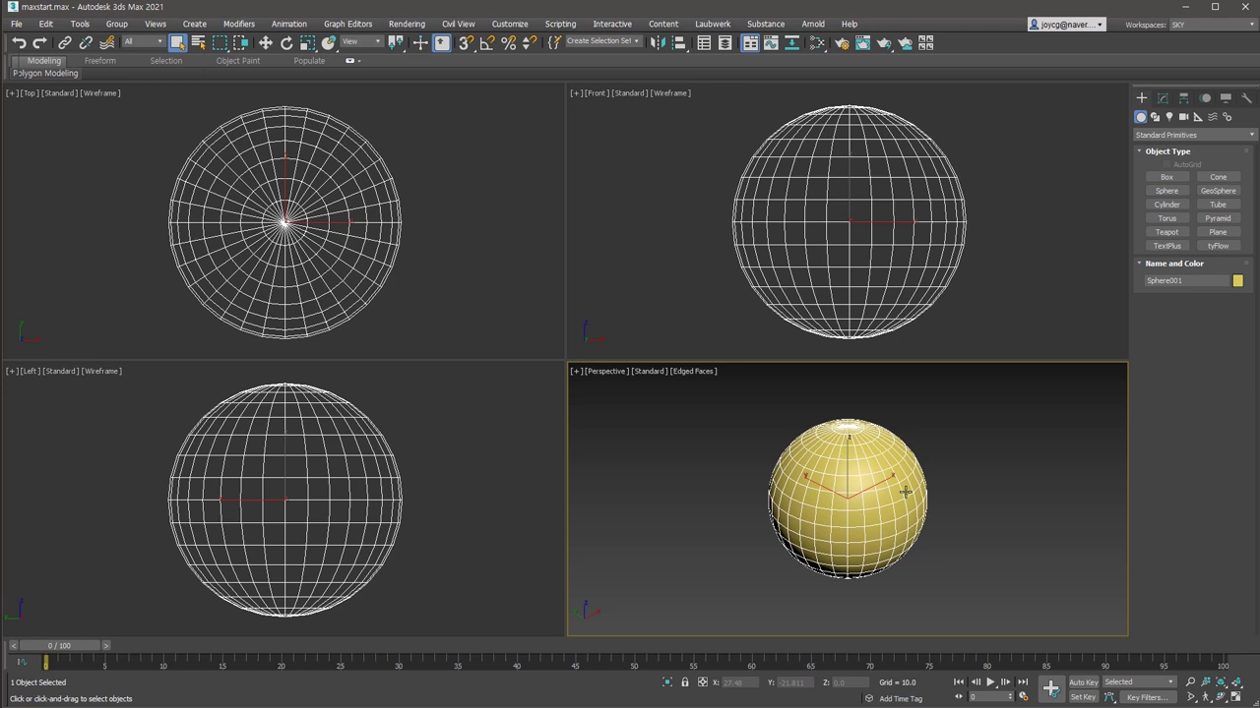
mouse_move(912, 533)
middle_mouse_down()
mouse_move(771, 489)
mouse_move(998, 436)
mouse_move(830, 478)
mouse_move(903, 519)
middle_mouse_up()
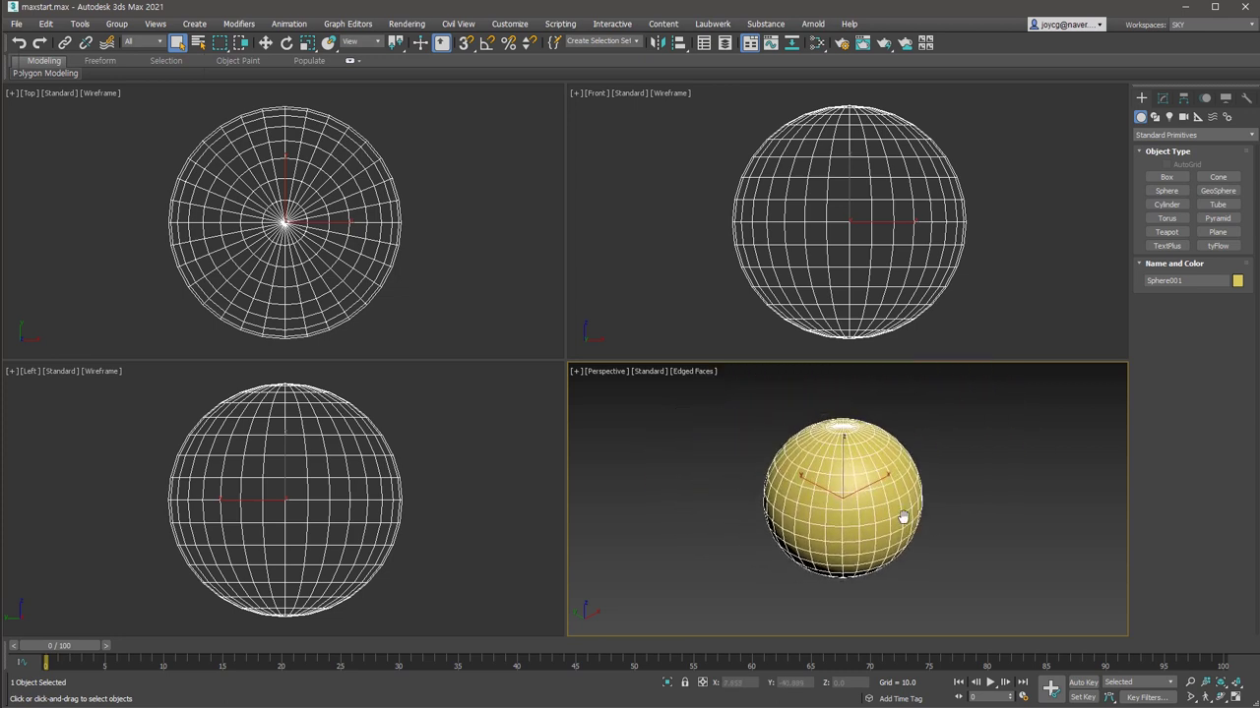
mouse_move(904, 519)
middle_mouse_down()
mouse_move(1004, 489)
mouse_move(843, 514)
mouse_move(998, 535)
mouse_move(710, 444)
mouse_move(696, 443)
mouse_move(689, 469)
mouse_move(691, 458)
middle_mouse_up()
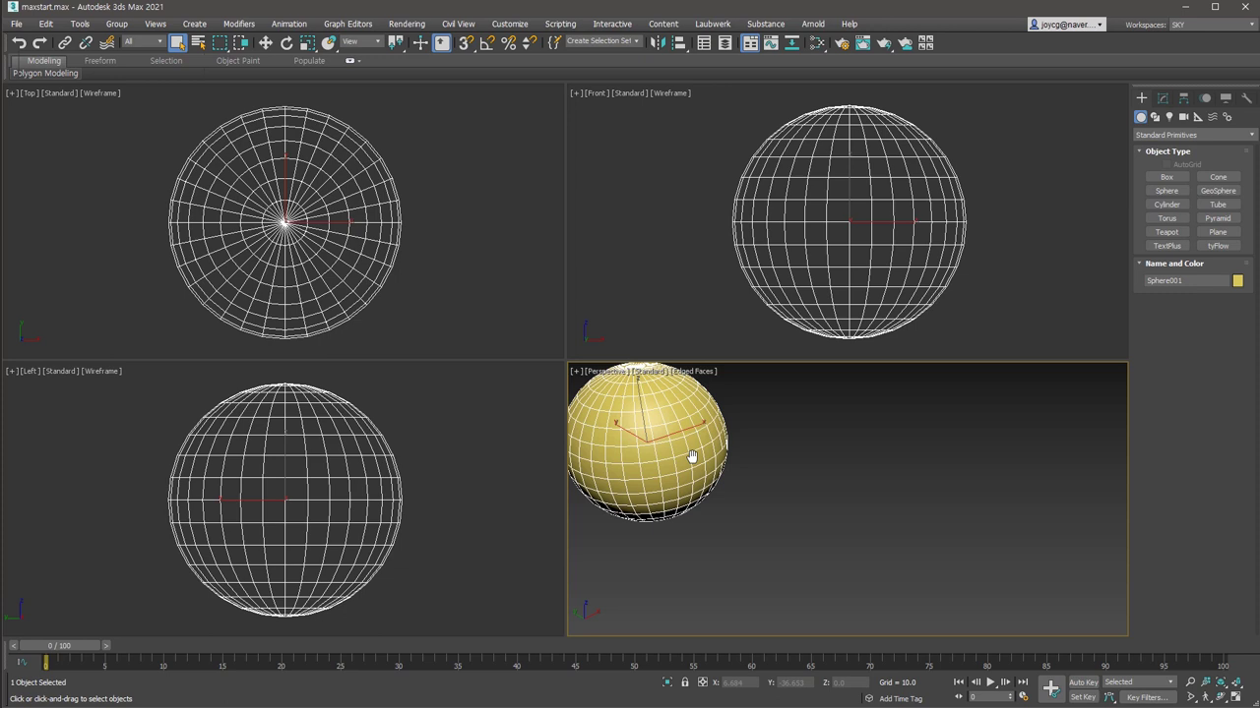
key("z")
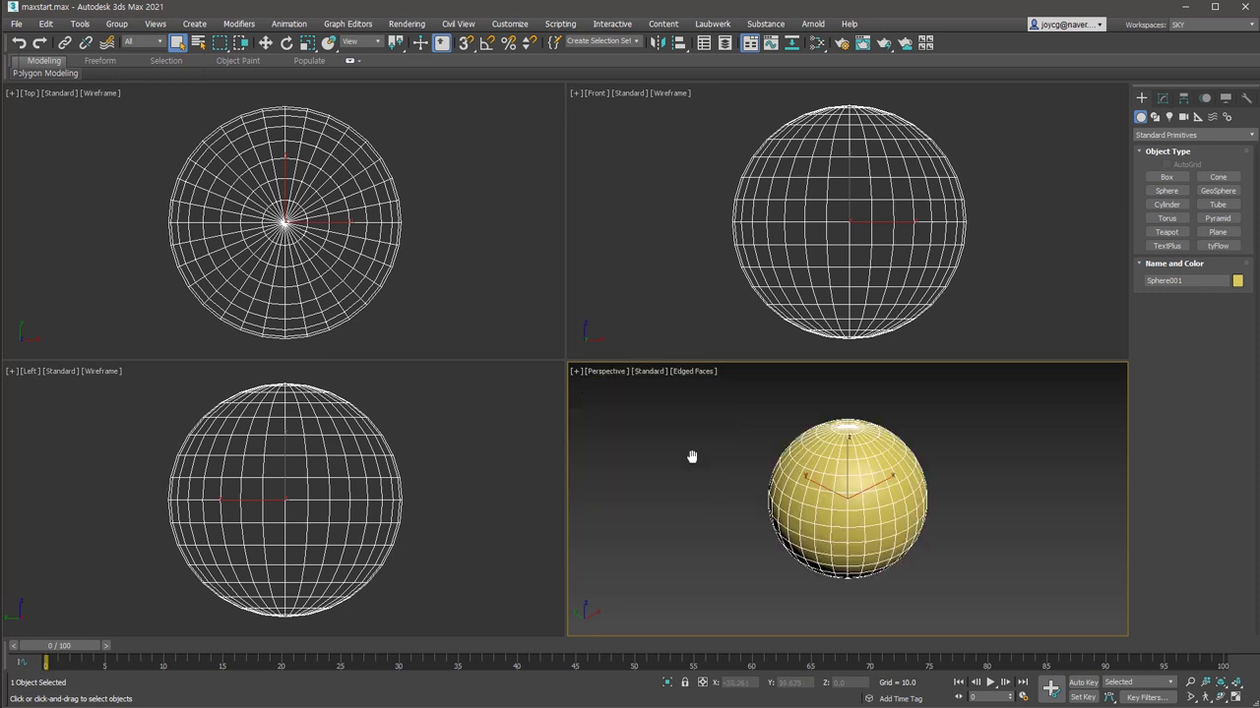